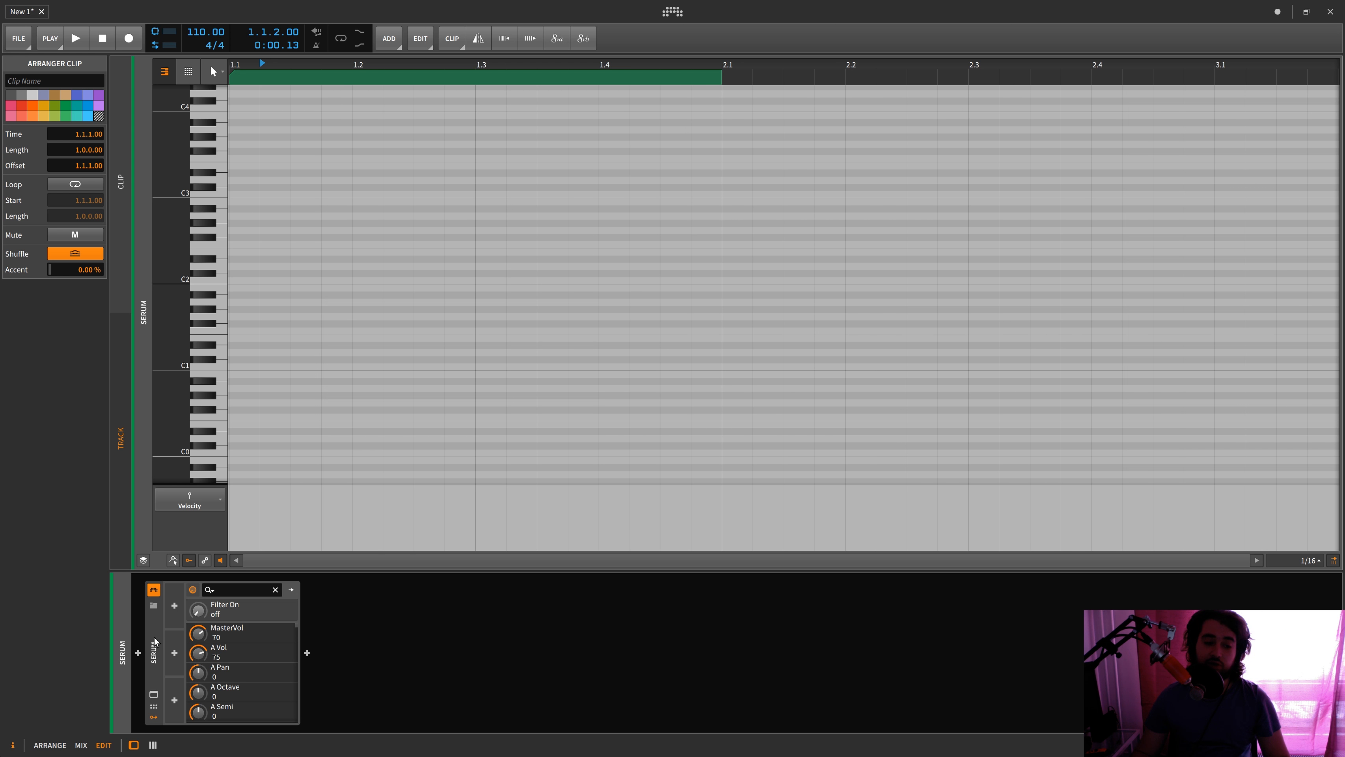
- Replace the track's Serum device with Polysynth and look through the available note expression types
{"action": "key", "text": "Delete"}
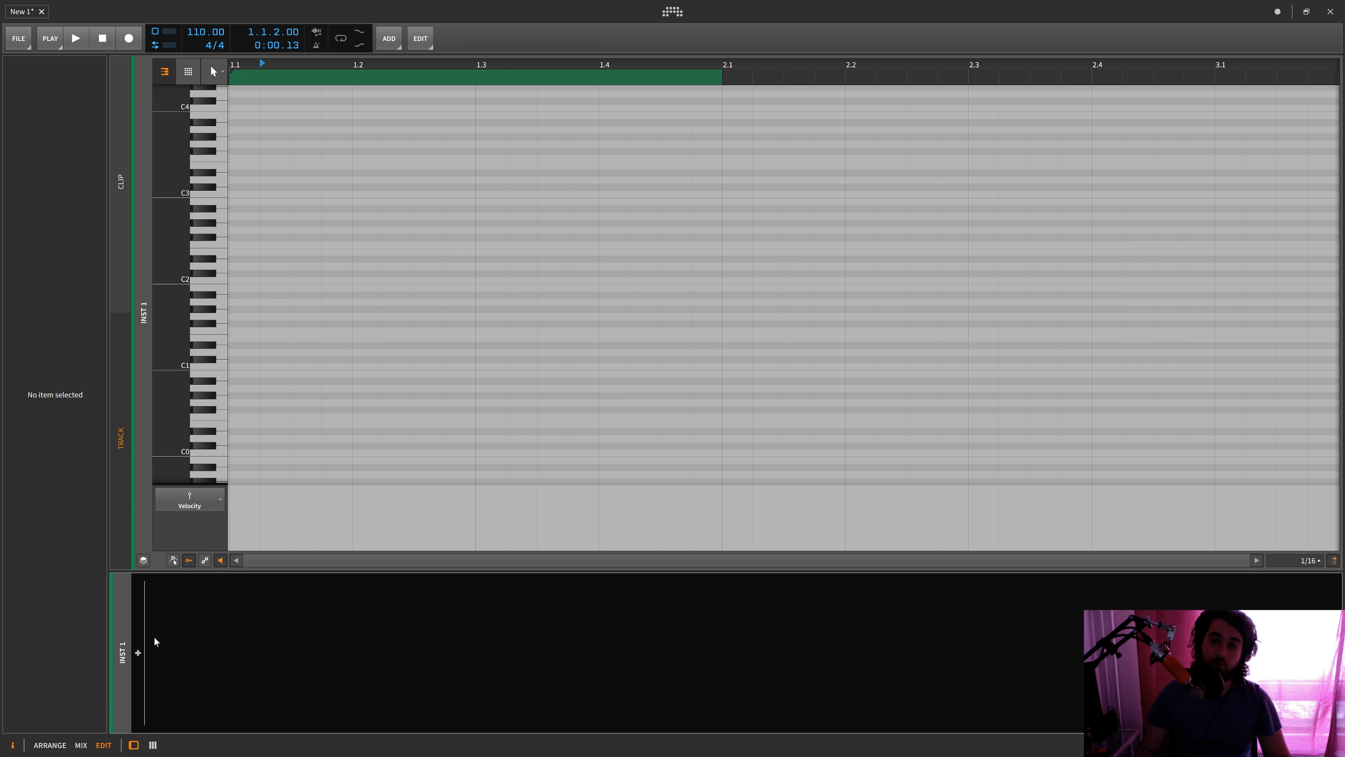
{"action": "double_click", "coordinate": [154, 636]}
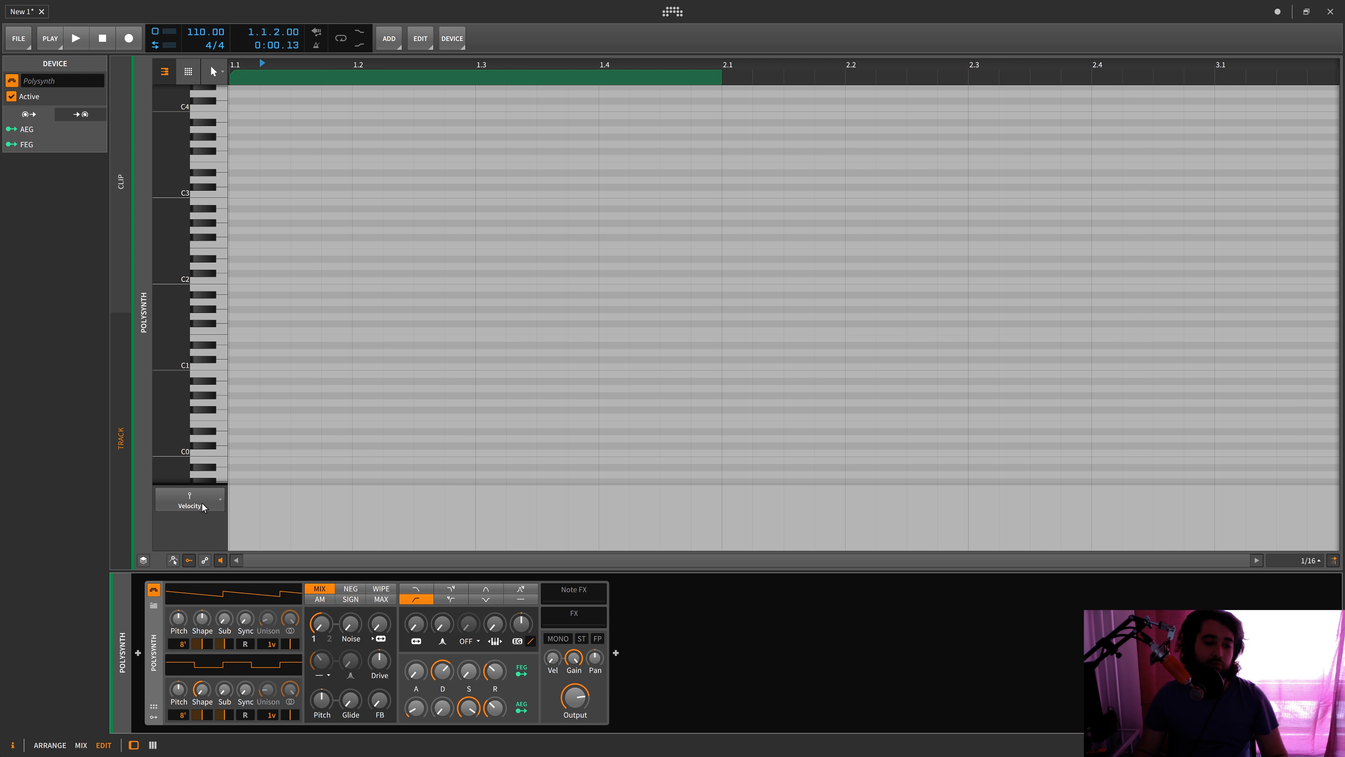
{"action": "left_click", "coordinate": [189, 501]}
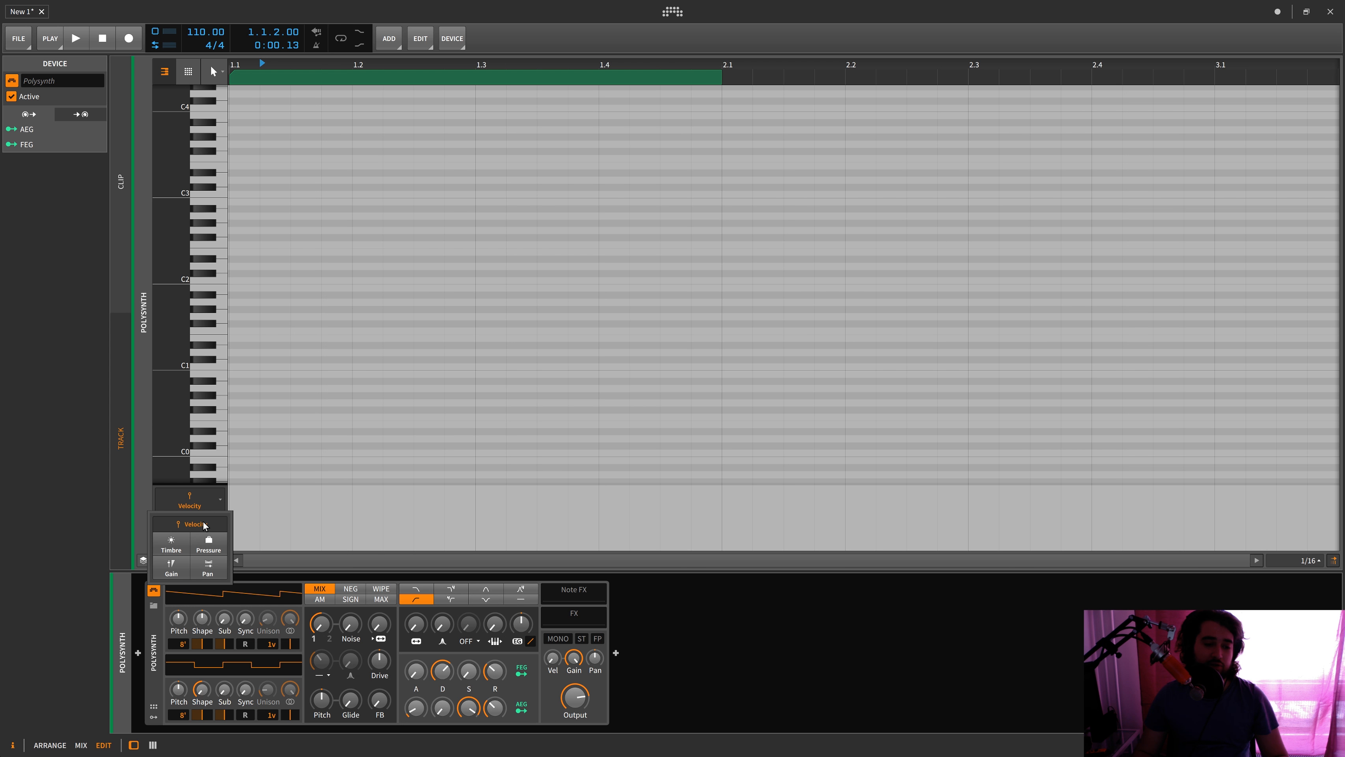
{"action": "left_click", "coordinate": [204, 507]}
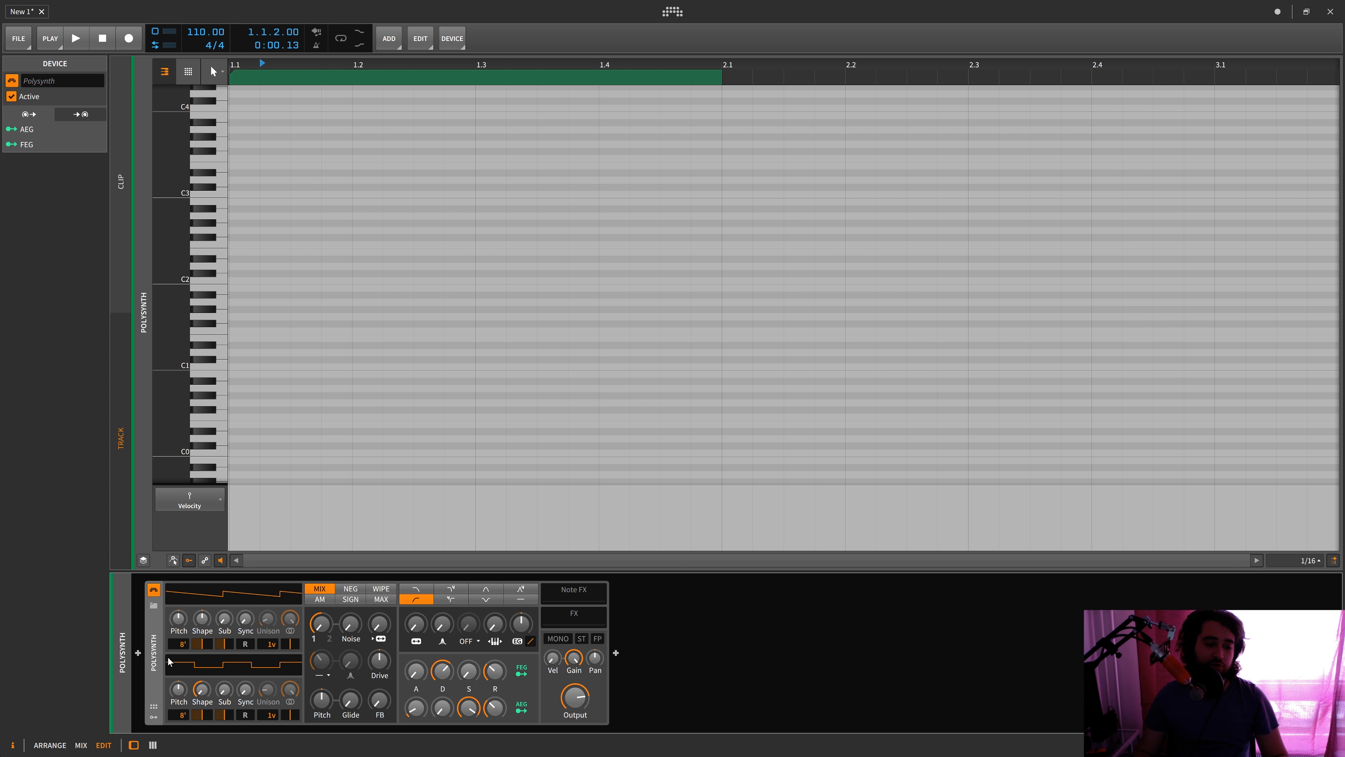
- Replace Polysynth with the Serum plug-in and reposition its window over the note editor
{"action": "key", "text": "Delete"}
{"action": "double_click", "coordinate": [154, 657]}
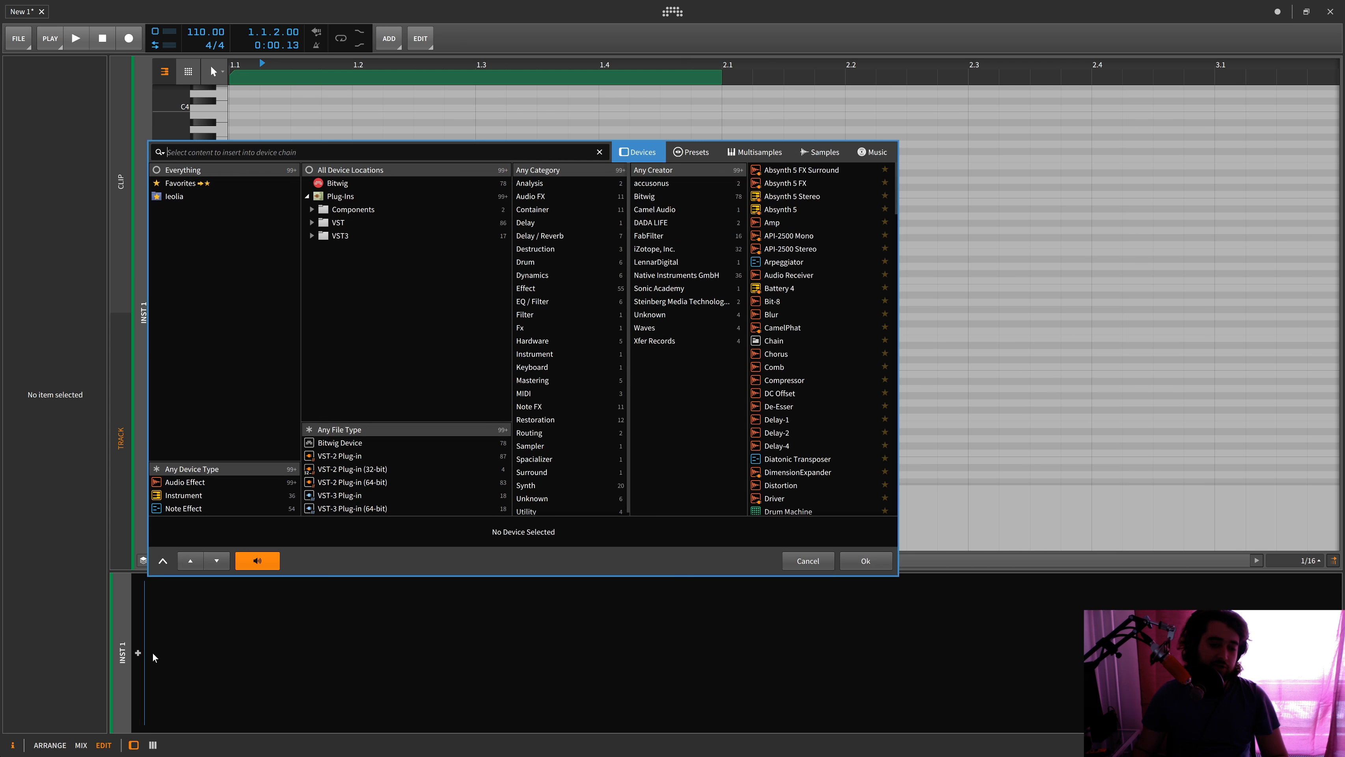
{"action": "type", "text": "serum"}
{"action": "double_click", "coordinate": [769, 170]}
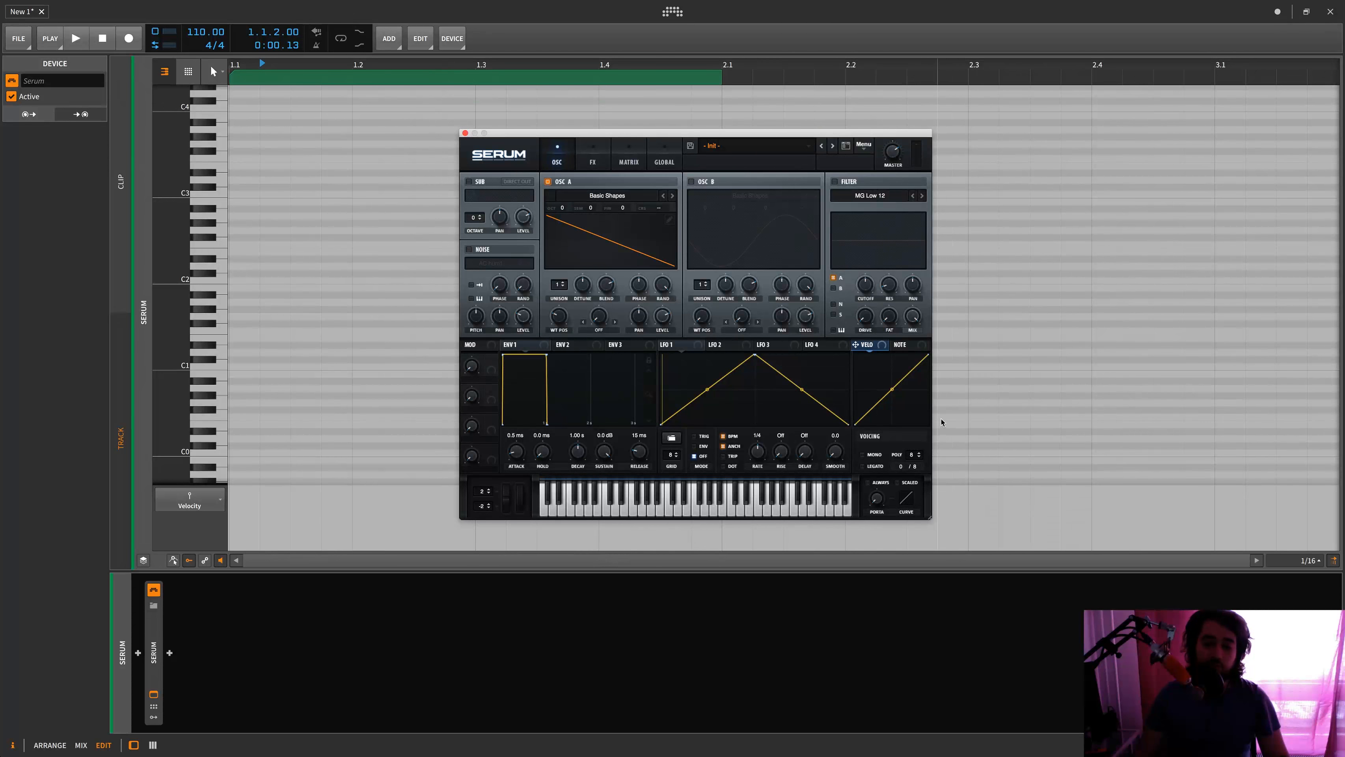
{"action": "scroll", "coordinate": [936, 422], "scroll_direction": "right", "scroll_amount": 1}
{"action": "scroll", "coordinate": [1039, 404], "scroll_direction": "left", "scroll_amount": 1}
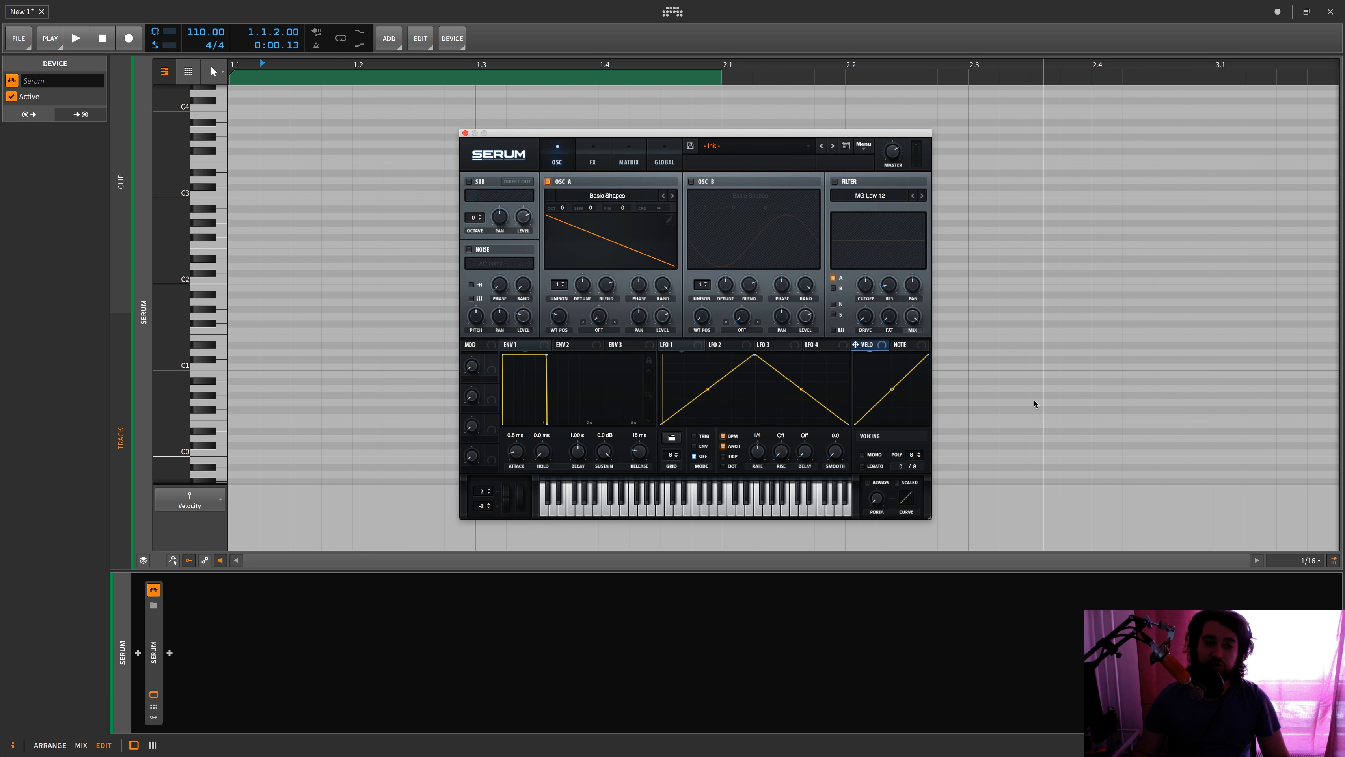
{"action": "left_click_drag", "start_coordinate": [677, 134], "coordinate": [900, 175]}
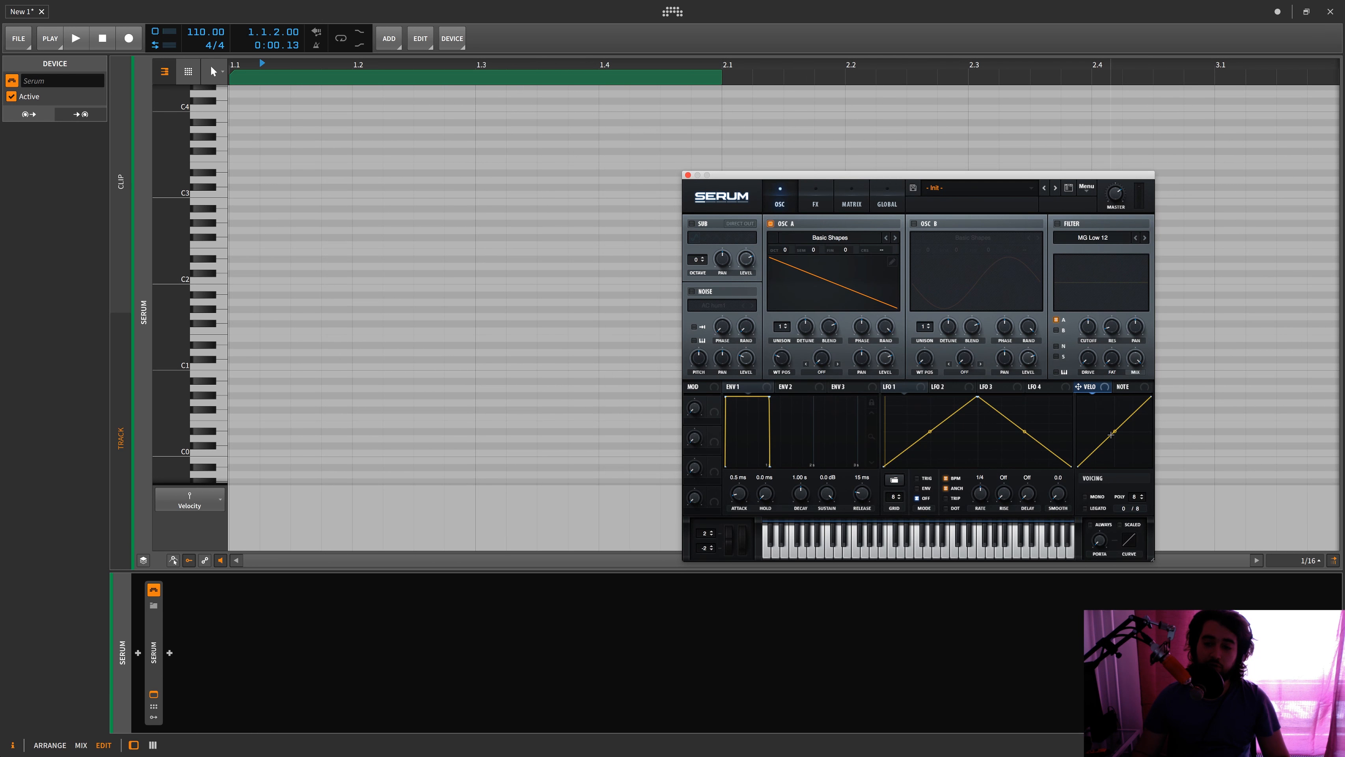
- Reshape Serum's velocity curve into an irregular multi-point curve with an early peak, a dip, and a high end
{"action": "left_click_drag", "start_coordinate": [1117, 431], "coordinate": [1087, 420]}
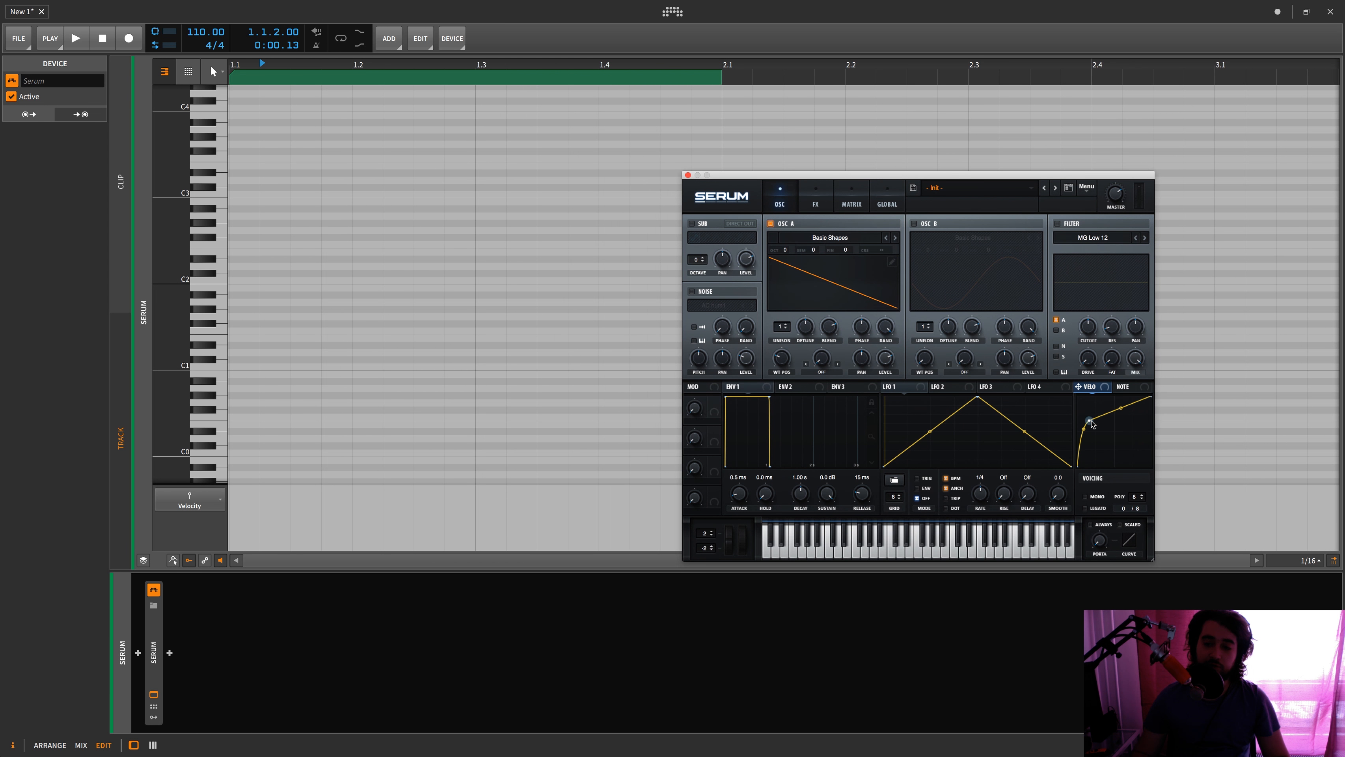
{"action": "double_click", "coordinate": [1112, 430]}
{"action": "double_click", "coordinate": [1131, 454]}
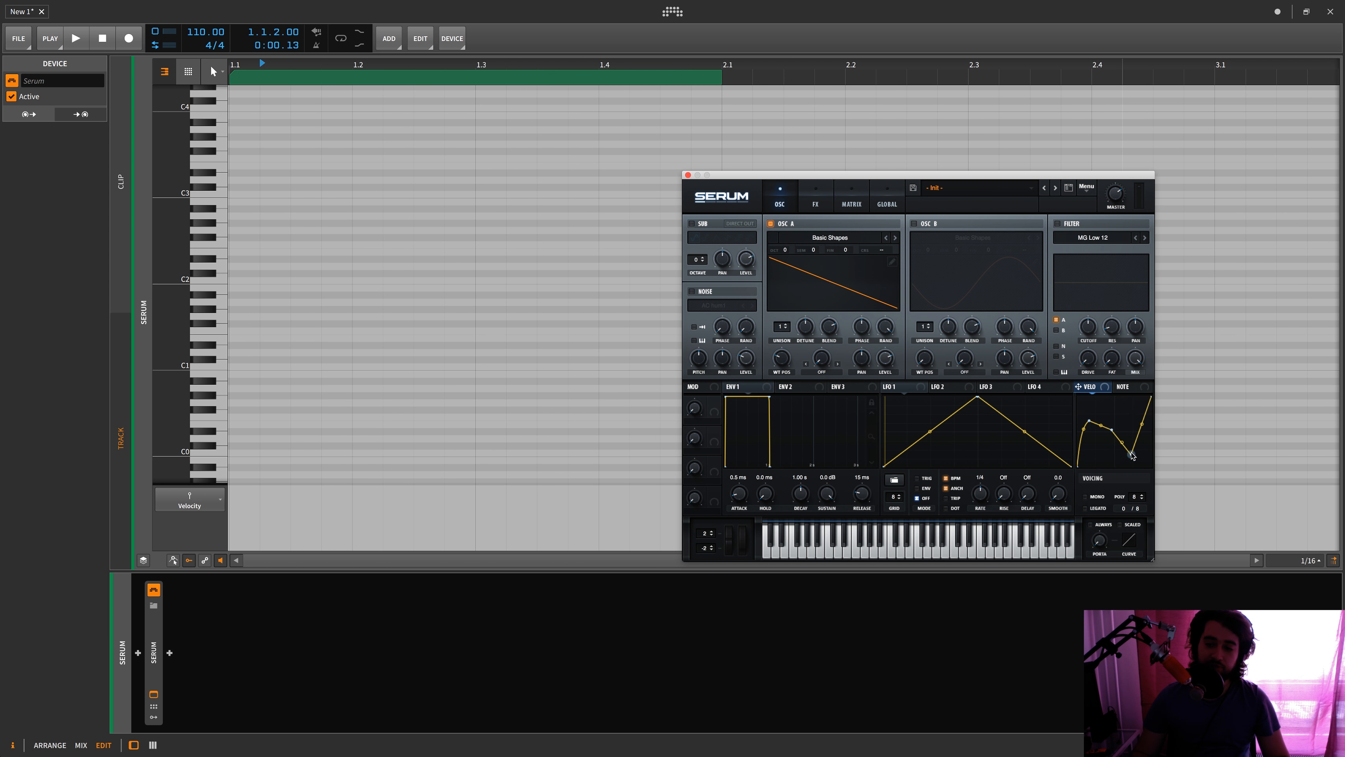
{"action": "left_click_drag", "start_coordinate": [1141, 414], "coordinate": [1134, 405]}
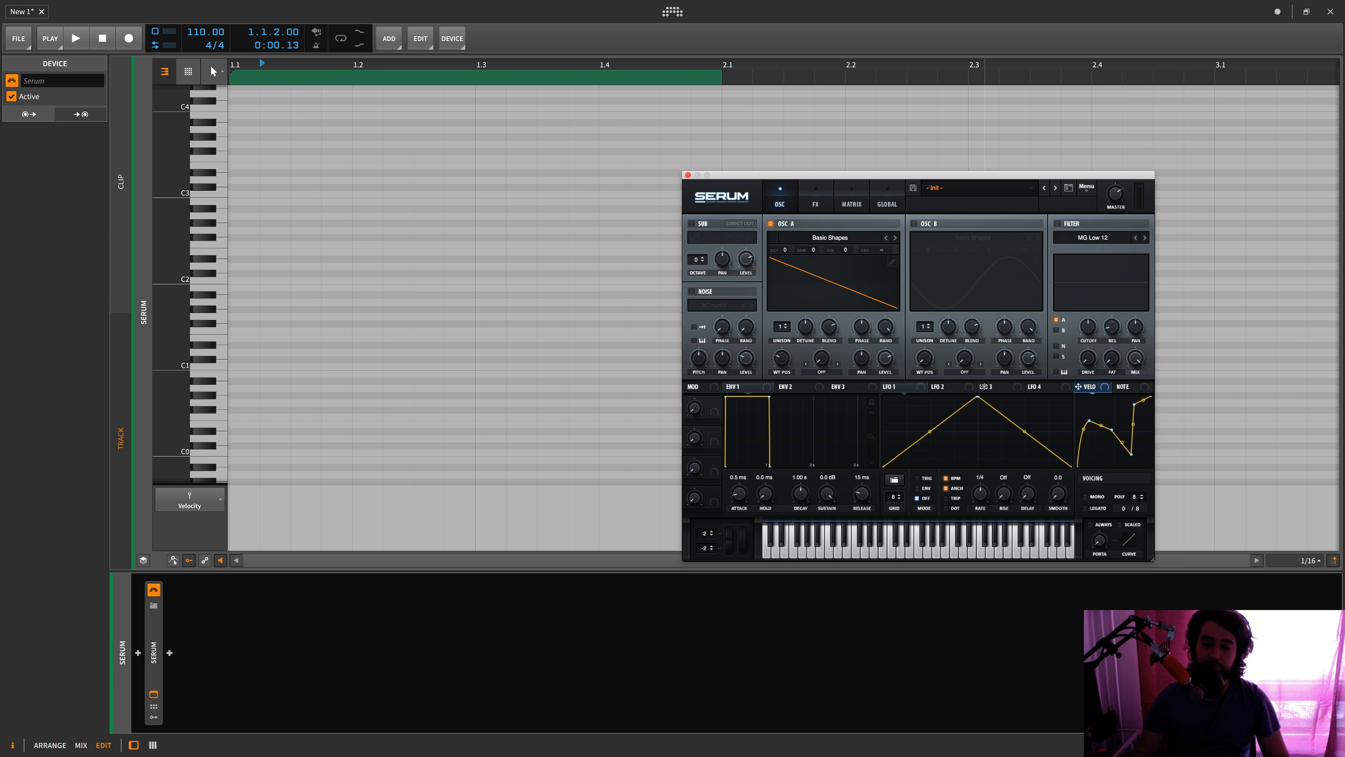
- Remove all the added points from the velocity curve
{"action": "double_click", "coordinate": [1088, 420]}
{"action": "double_click", "coordinate": [1112, 430]}
{"action": "double_click", "coordinate": [1131, 455]}
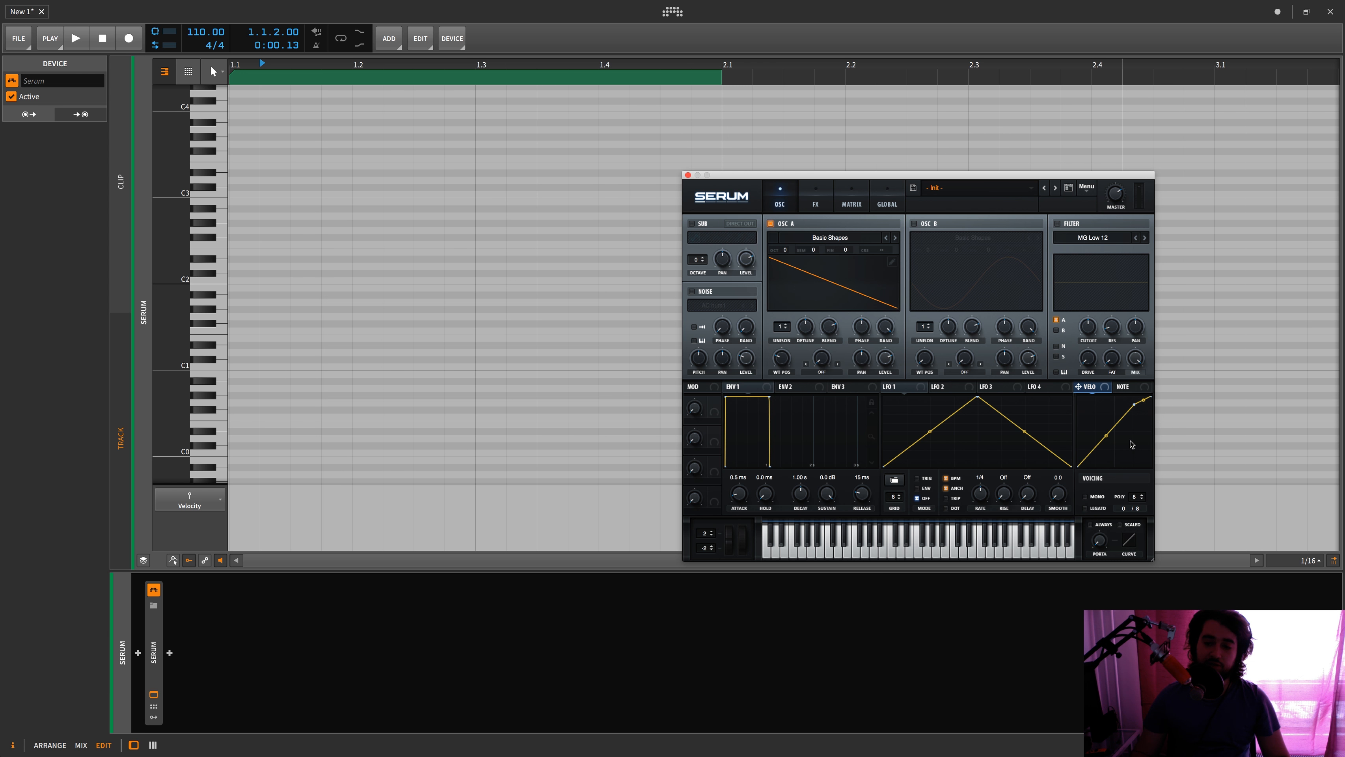
{"action": "double_click", "coordinate": [1134, 405]}
- Check the Note curve and assign the Velo source to modulate oscillator A's wavetable position
{"action": "left_click", "coordinate": [1129, 388]}
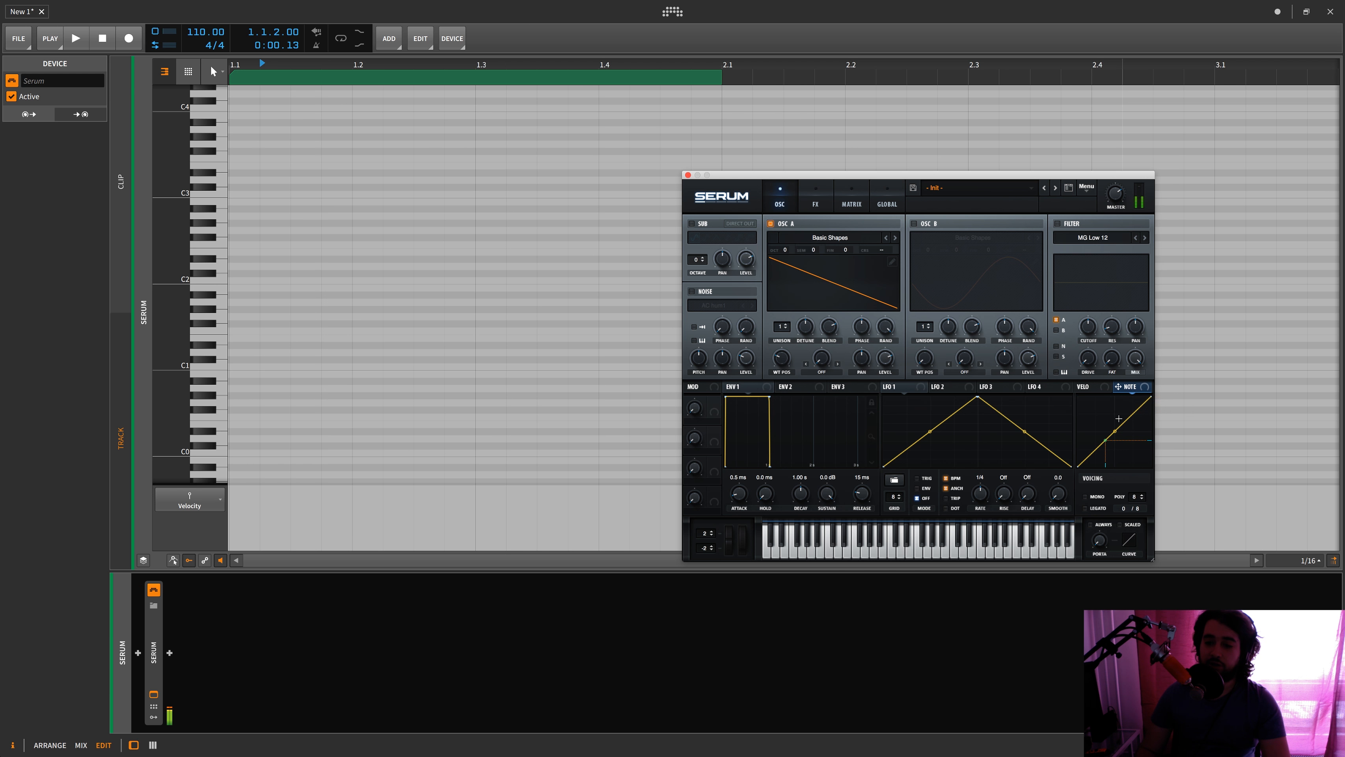
{"action": "left_click", "coordinate": [1096, 389]}
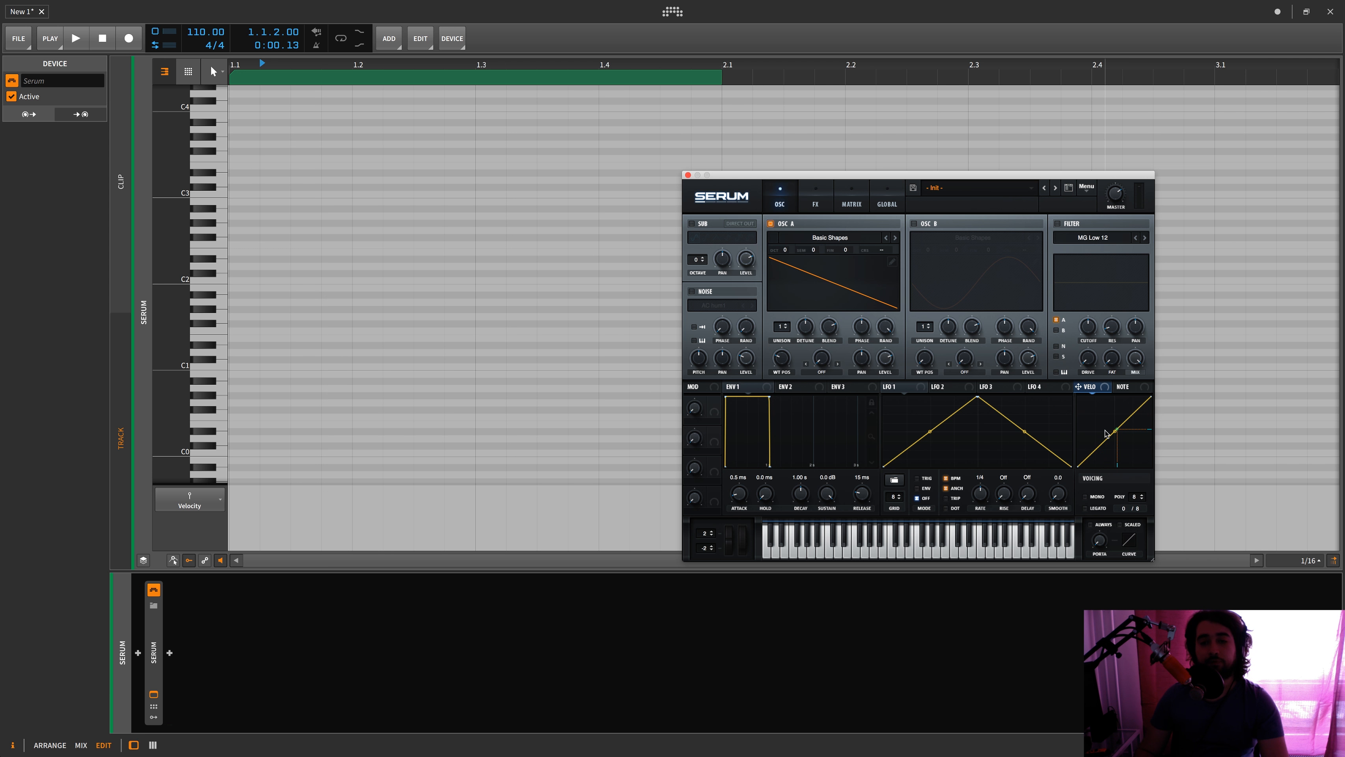
{"action": "left_click_drag", "start_coordinate": [1079, 387], "coordinate": [782, 359]}
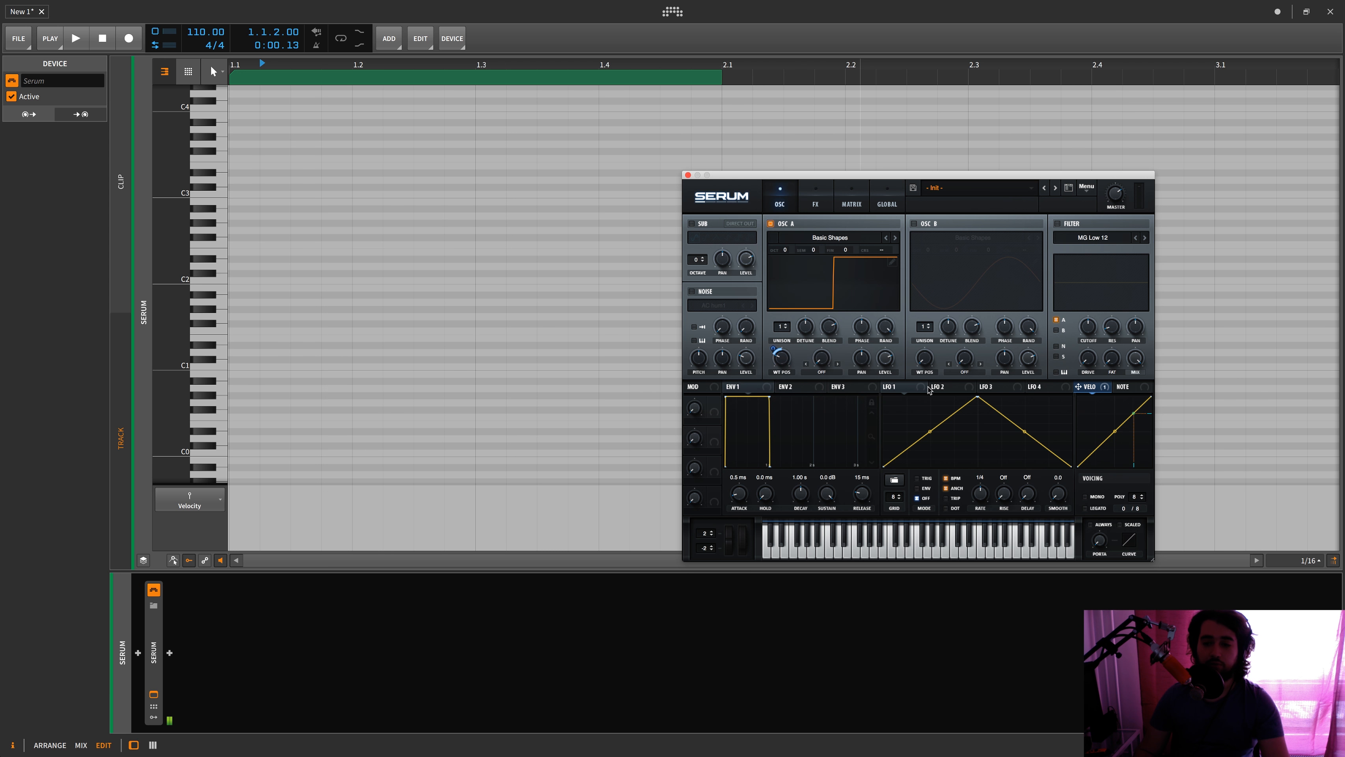
- Bend the velocity curve steeply upward, add a point to it, and reset the curve to a straight line
{"action": "left_click_drag", "start_coordinate": [1117, 433], "coordinate": [1113, 420]}
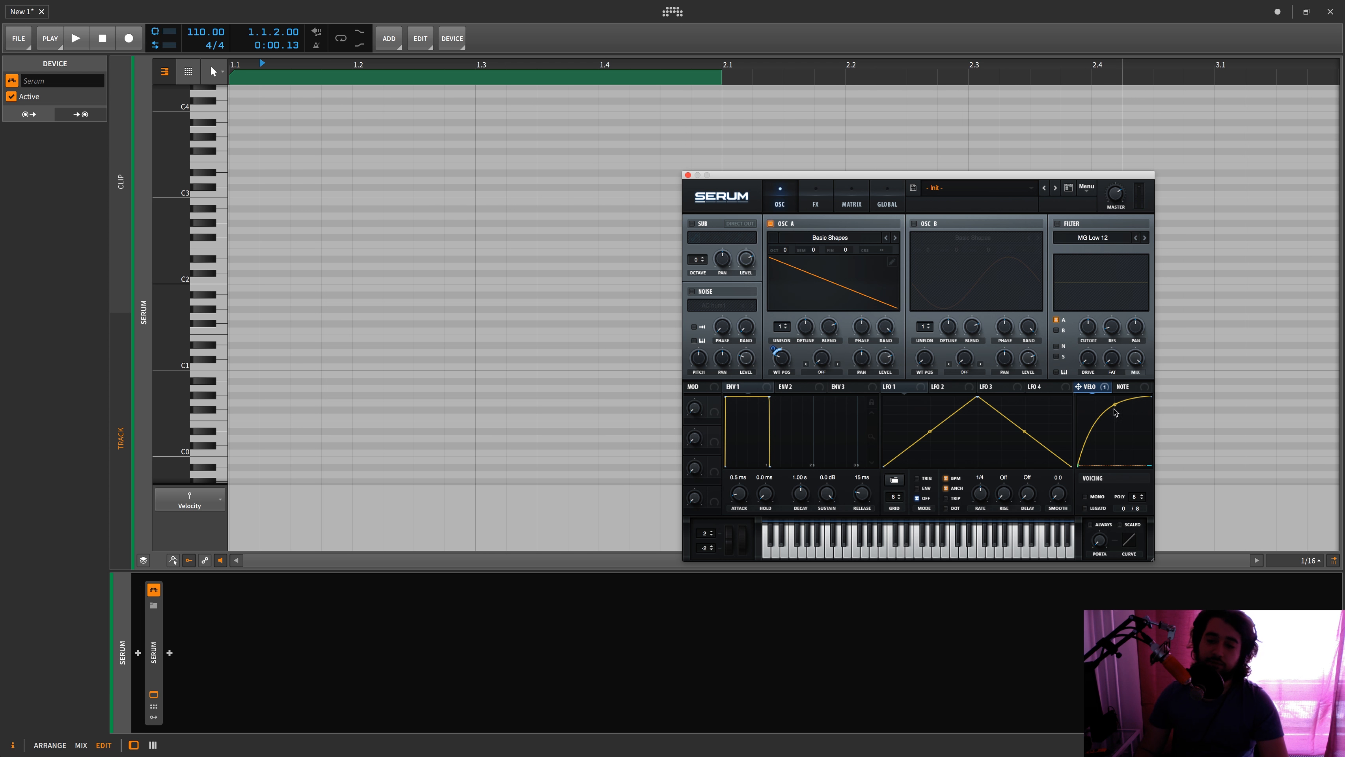
{"action": "left_click_drag", "start_coordinate": [1114, 411], "coordinate": [1115, 395]}
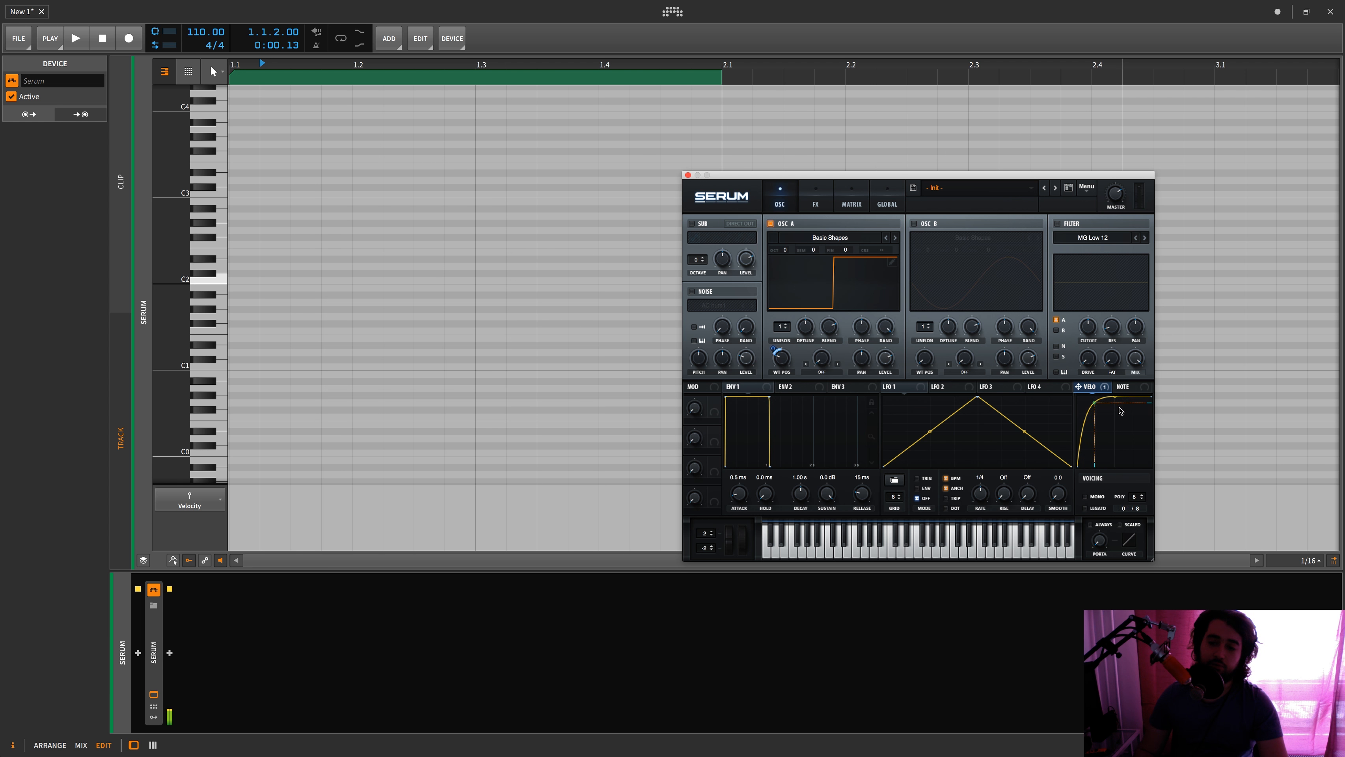
{"action": "left_click_drag", "start_coordinate": [1096, 407], "coordinate": [1115, 401]}
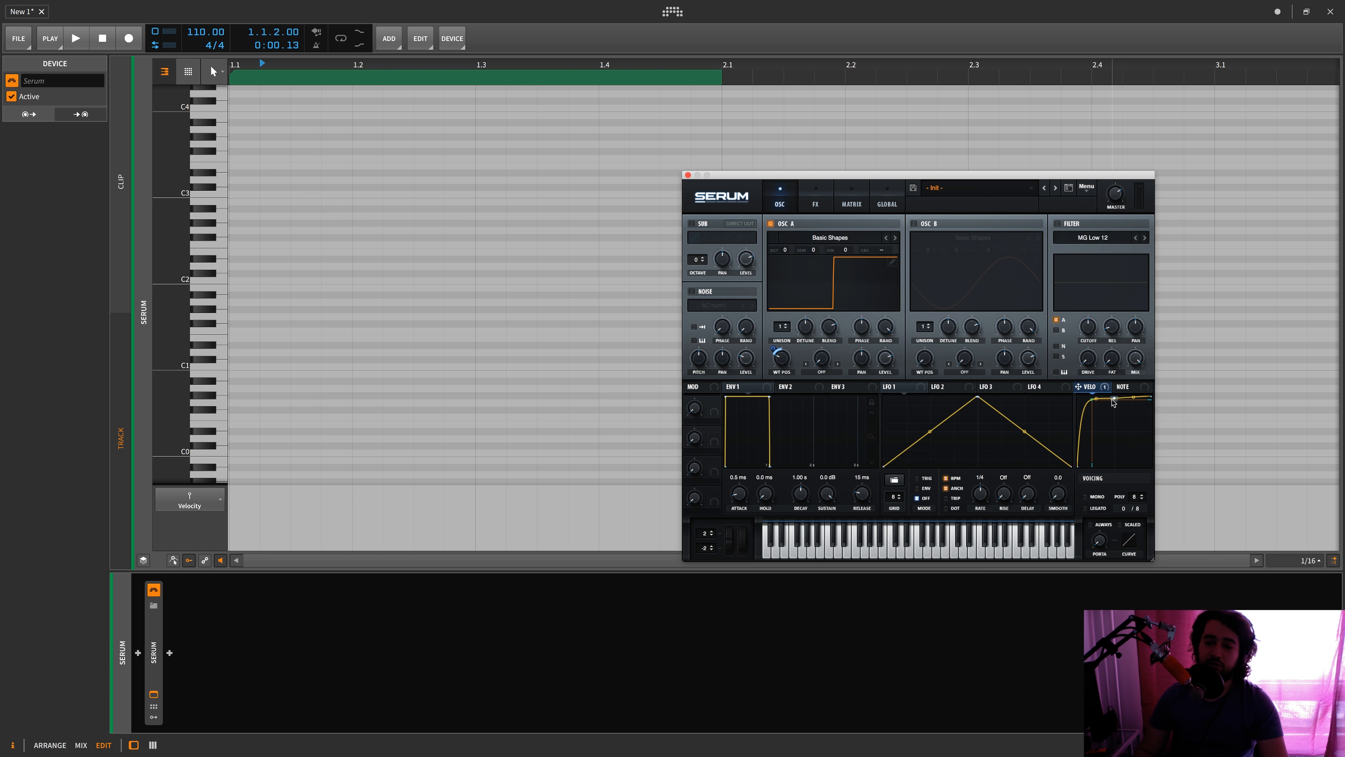
{"action": "double_click", "coordinate": [1114, 402]}
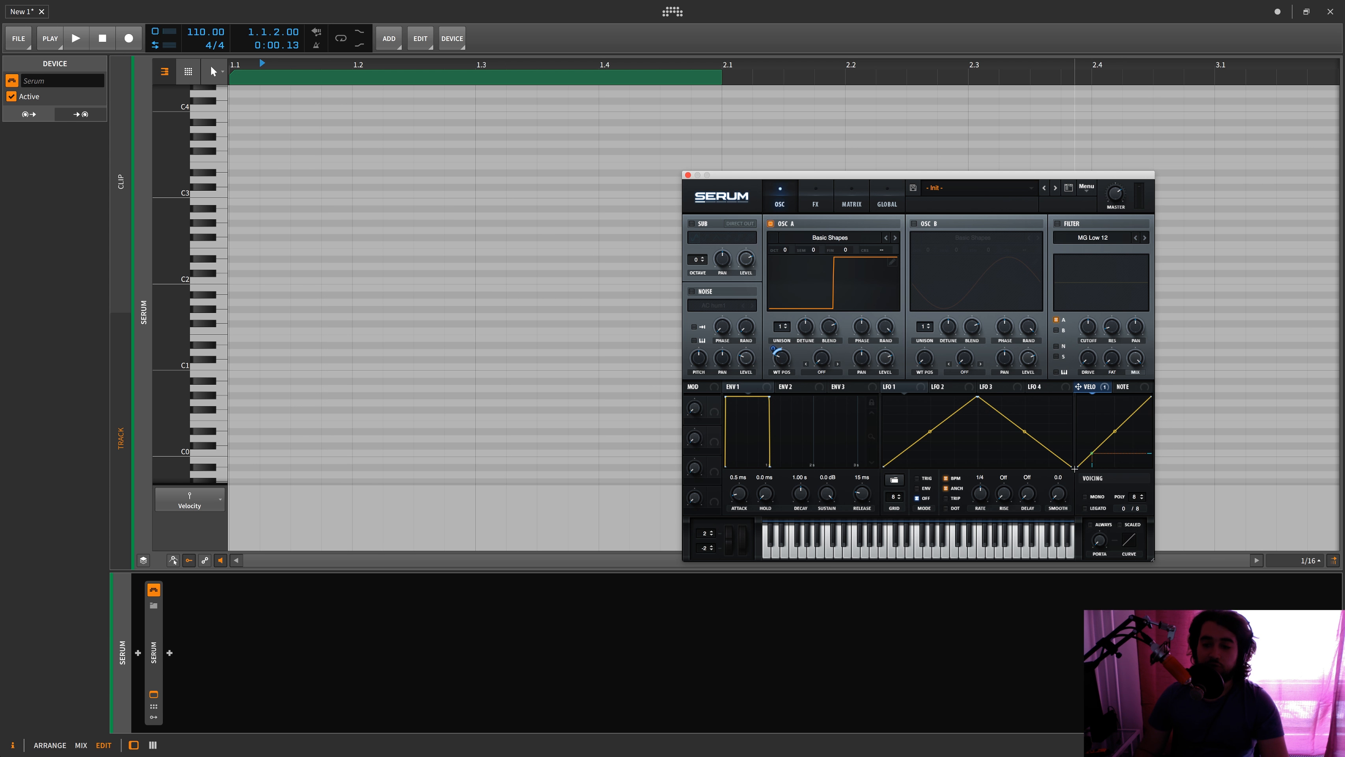
- Route the Note source to oscillator A's coarse pitch and remove all its destinations again
{"action": "left_click", "coordinate": [1122, 386]}
{"action": "left_click_drag", "start_coordinate": [1119, 386], "coordinate": [881, 249]}
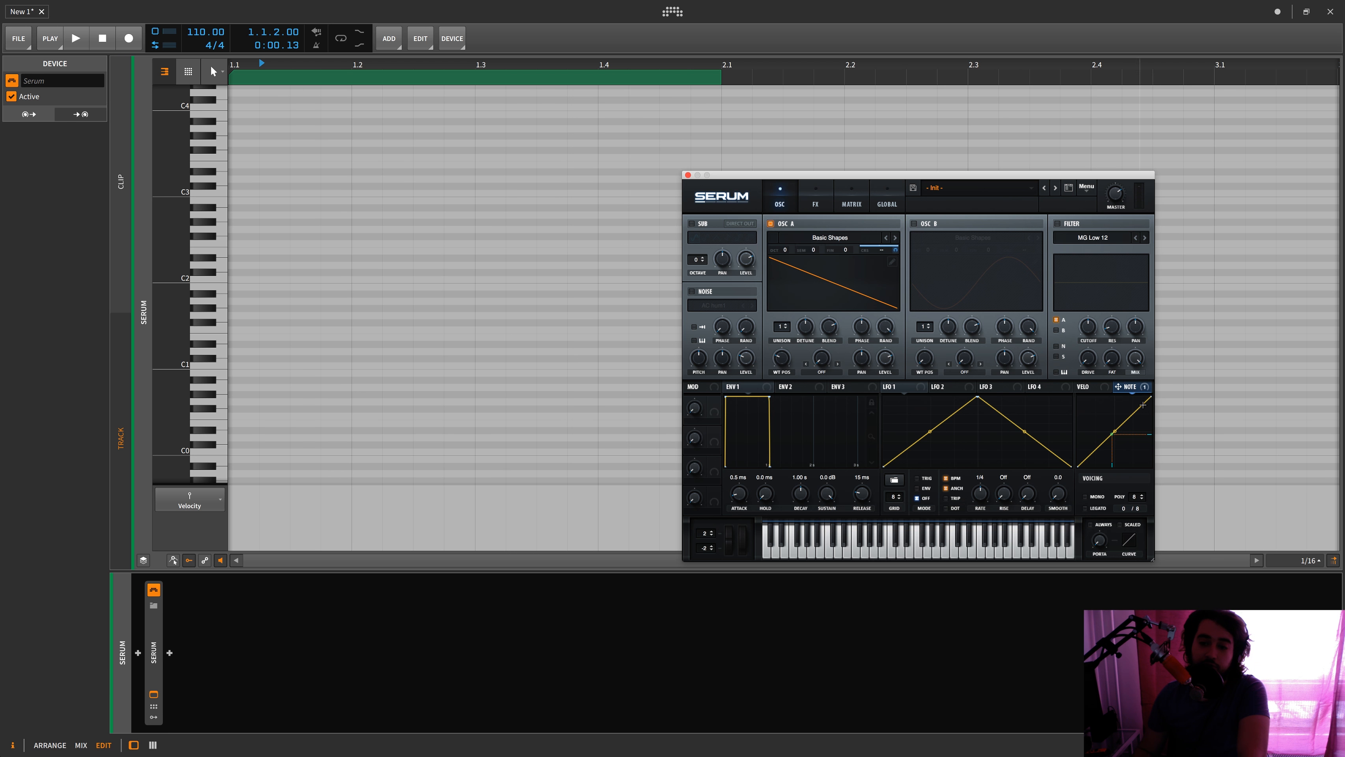
{"action": "right_click", "coordinate": [1125, 412]}
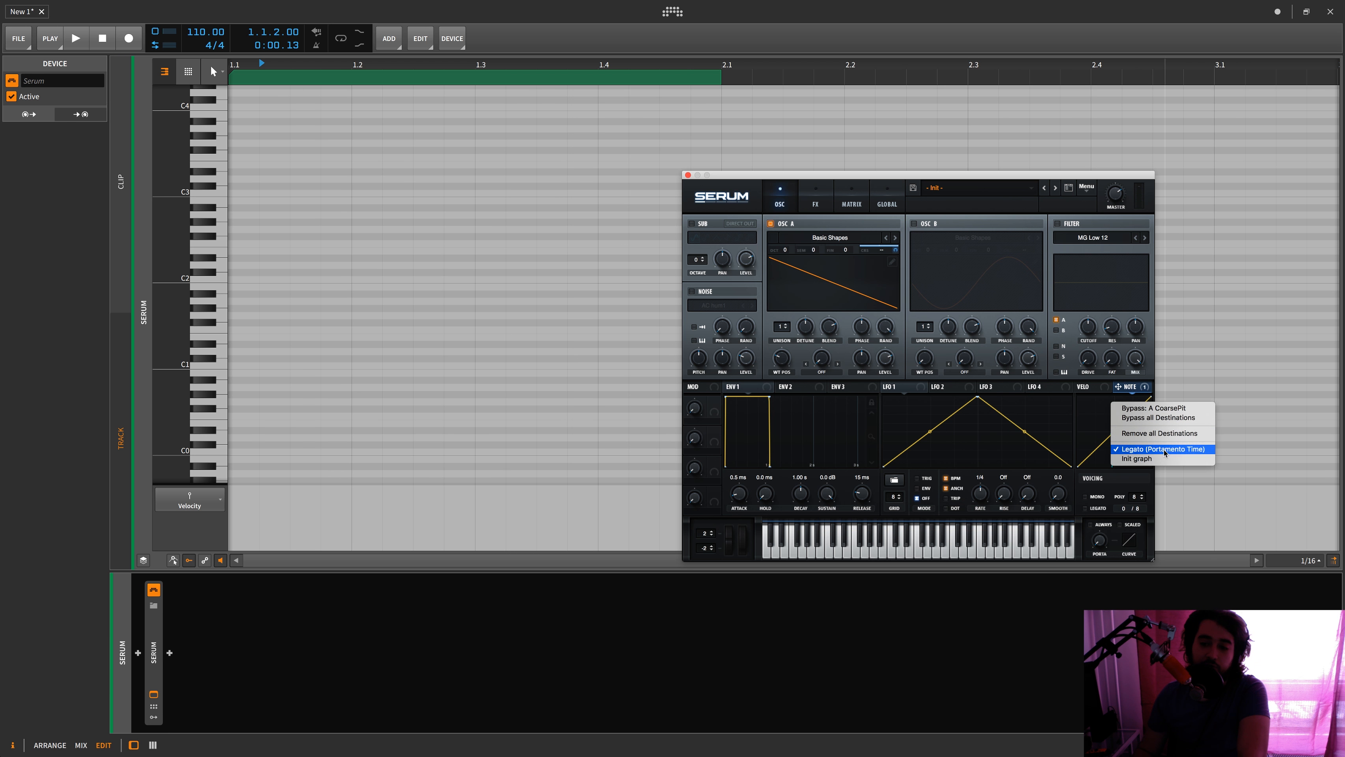
{"action": "left_click", "coordinate": [1165, 434]}
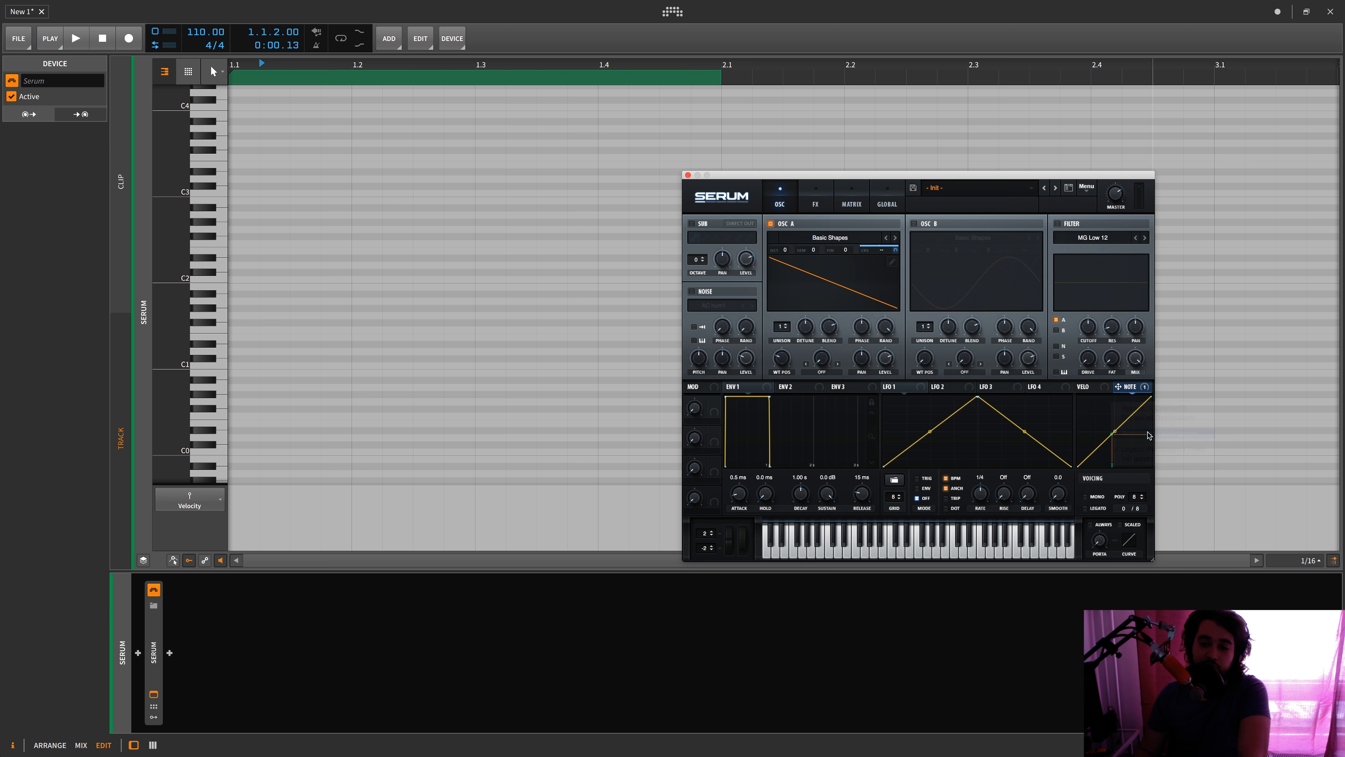
{"action": "left_click", "coordinate": [1099, 391]}
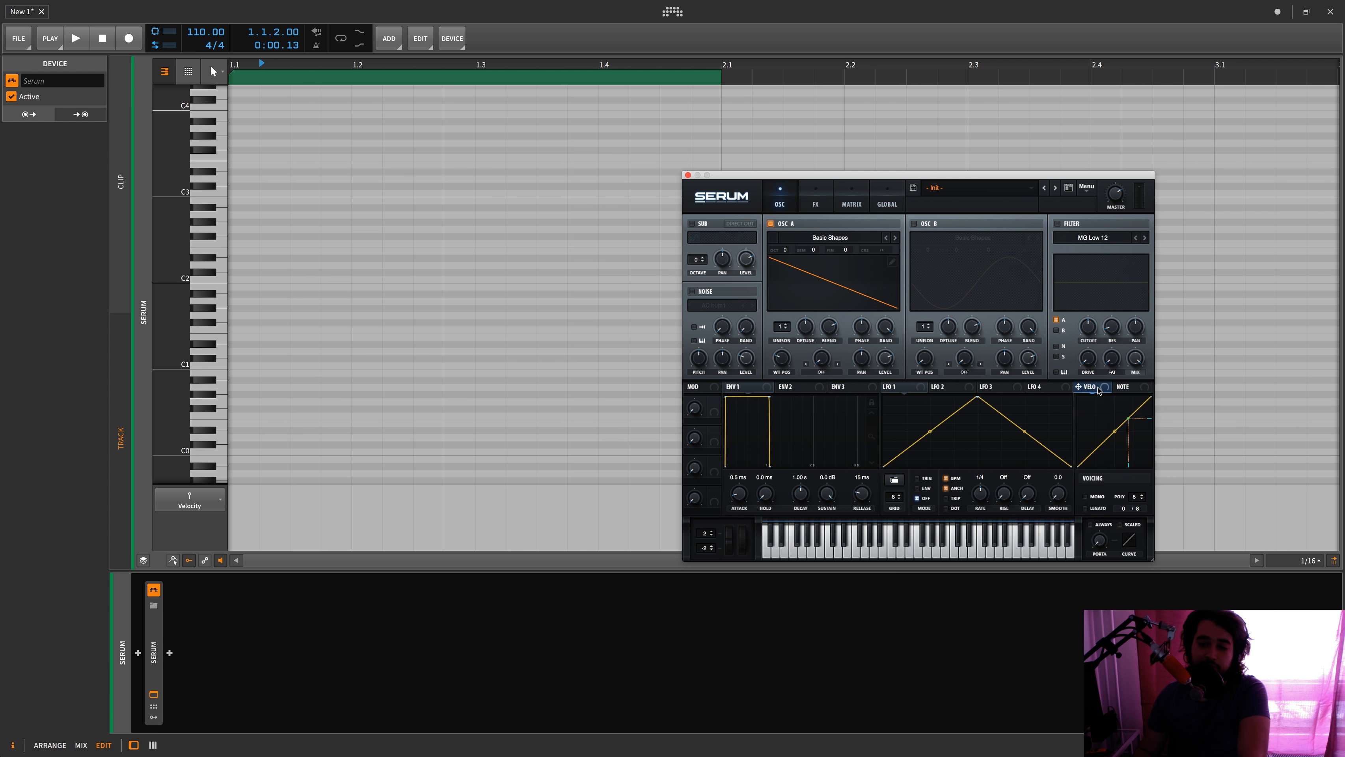
- Add an Expressions modulator to the Serum device
{"action": "left_click", "coordinate": [155, 695]}
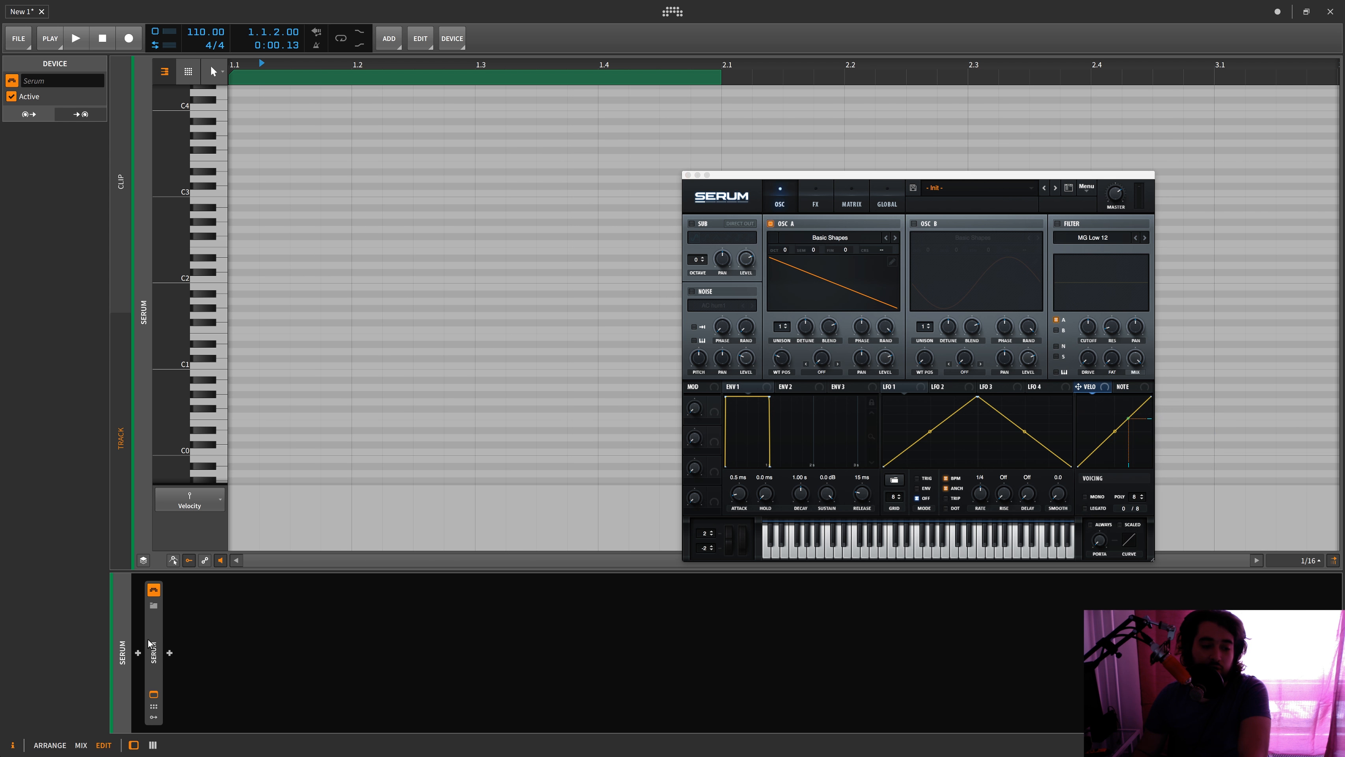
{"action": "left_click", "coordinate": [153, 718]}
{"action": "left_click", "coordinate": [175, 605]}
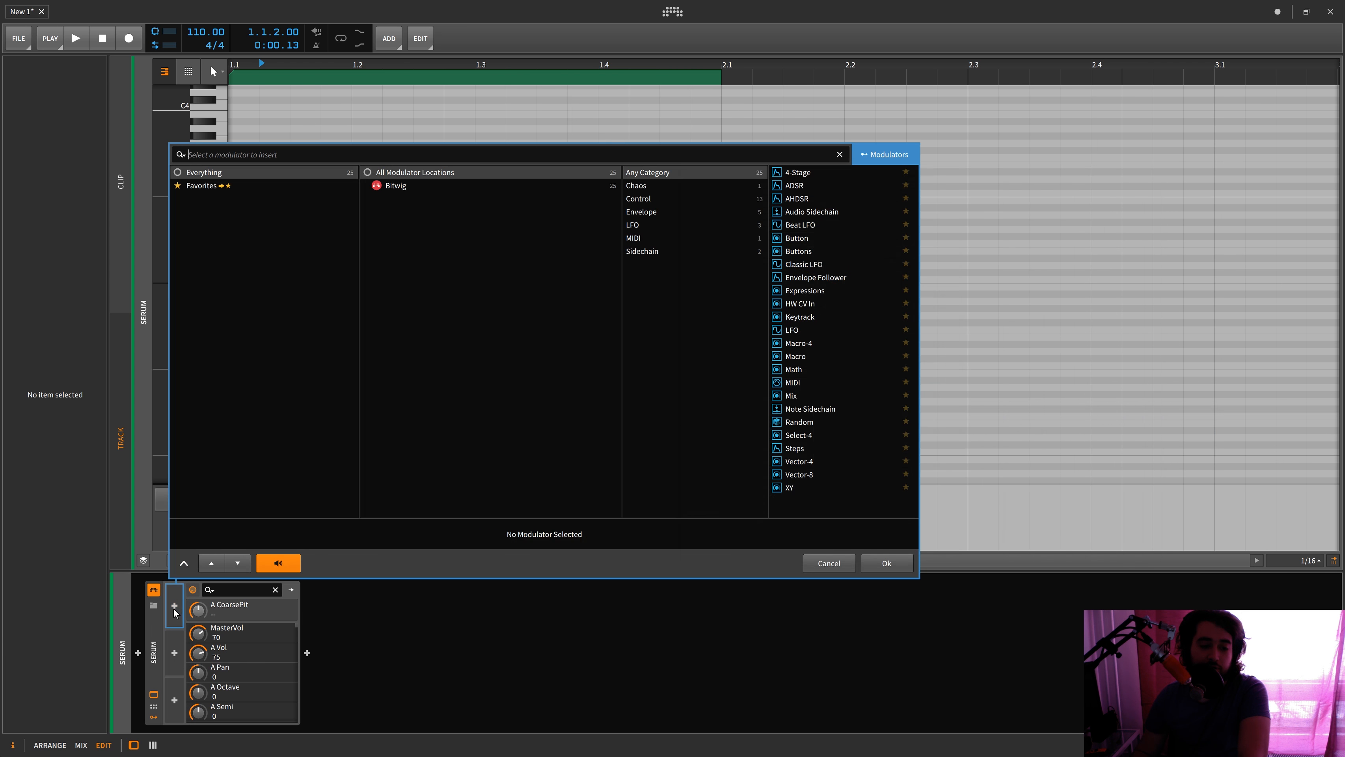
{"action": "double_click", "coordinate": [805, 290]}
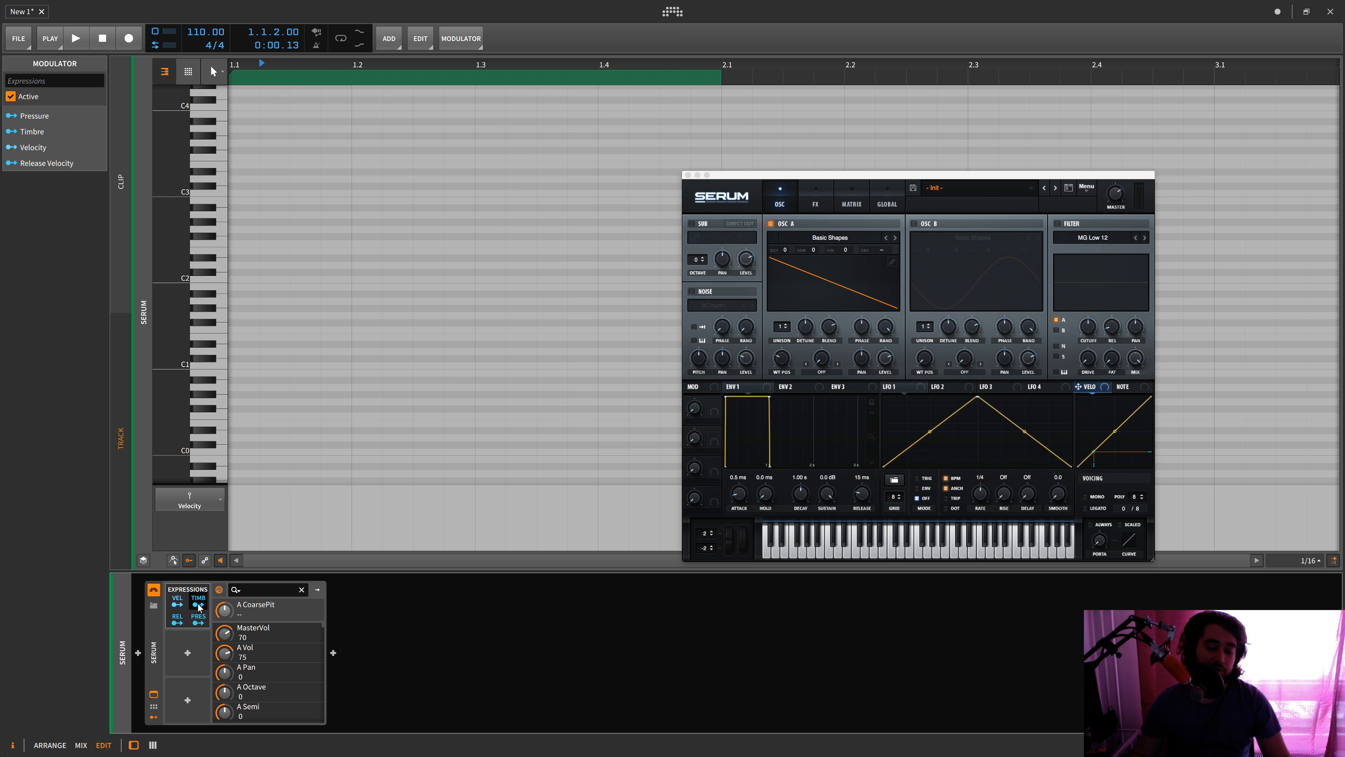
- Draw a sixteenth-length D2 note at 1.1.2, set its Timbre expression to 86.4%, and play the clip
{"action": "left_click", "coordinate": [190, 502]}
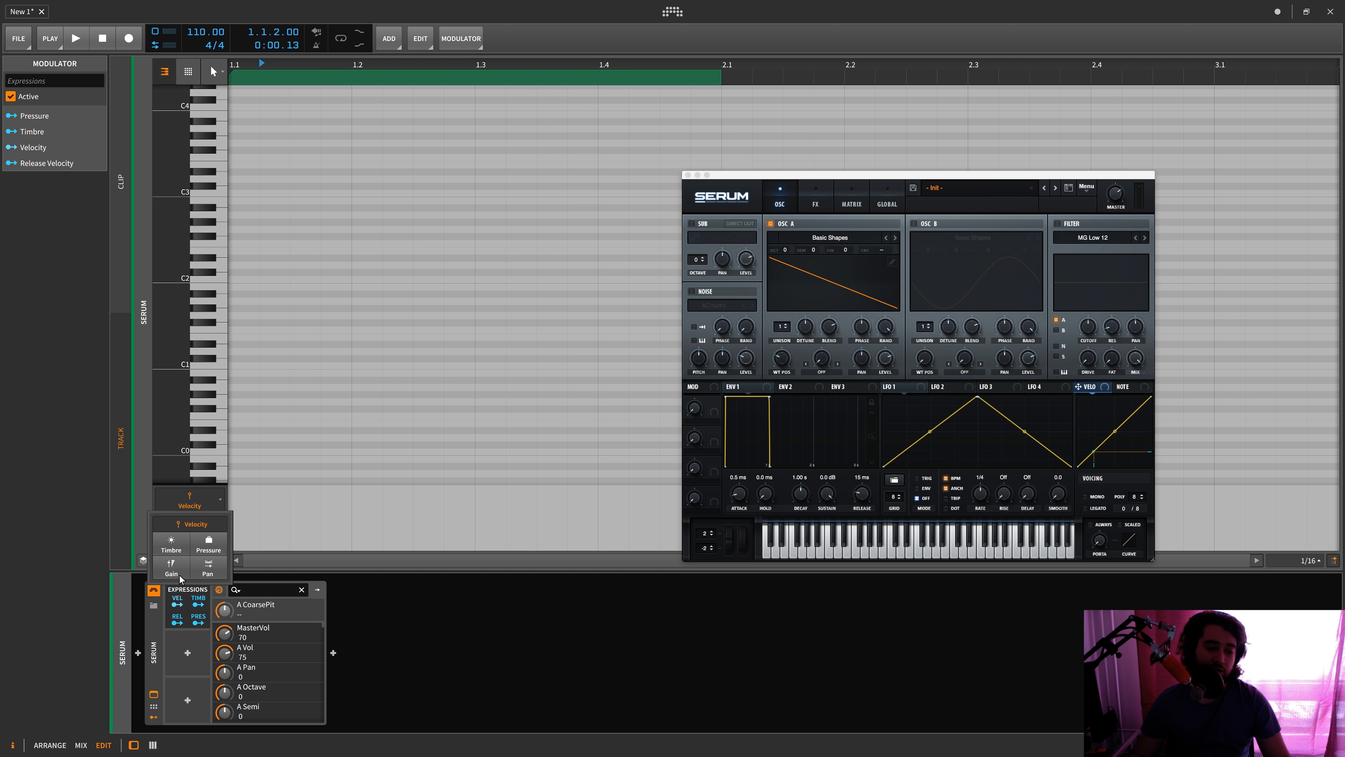
{"action": "left_click", "coordinate": [183, 546]}
{"action": "left_click", "coordinate": [253, 494]}
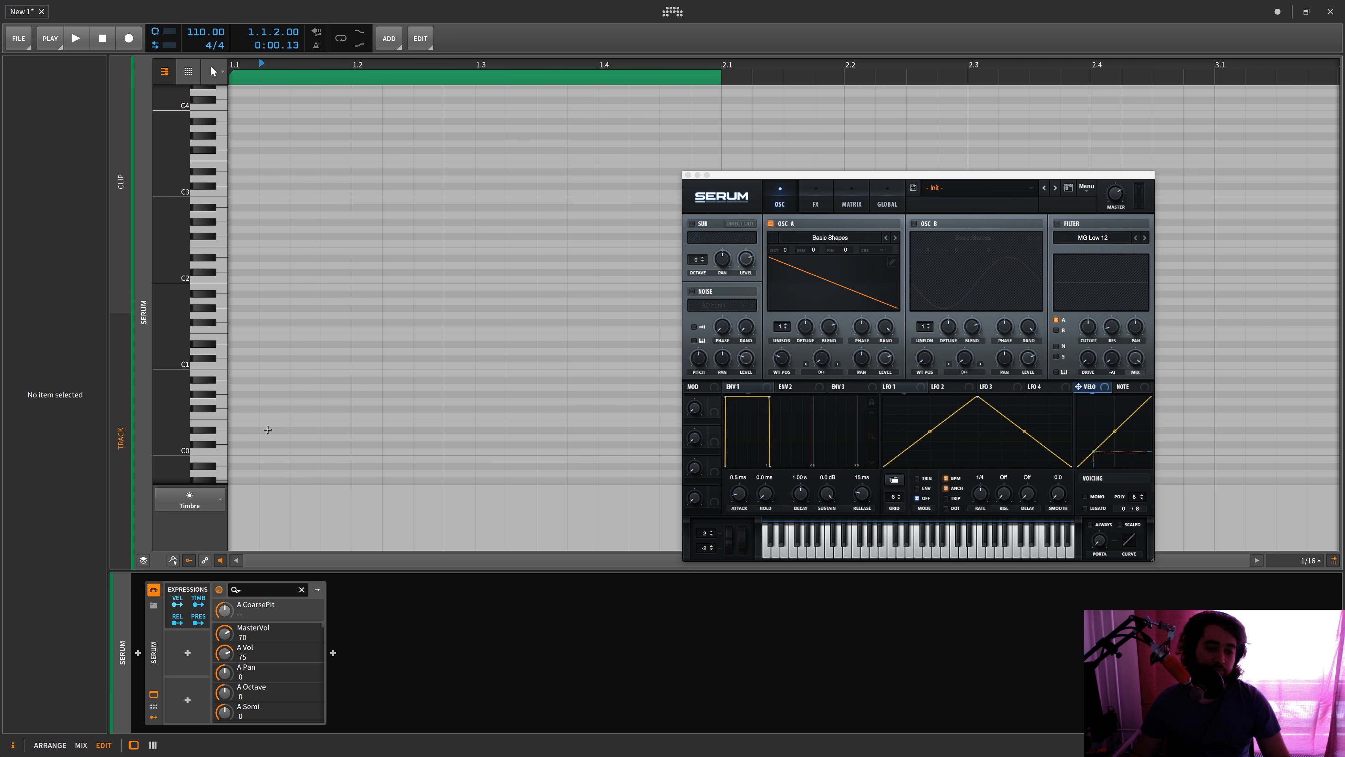
{"action": "double_click", "coordinate": [268, 265]}
{"action": "left_click_drag", "start_coordinate": [273, 522], "coordinate": [260, 492]}
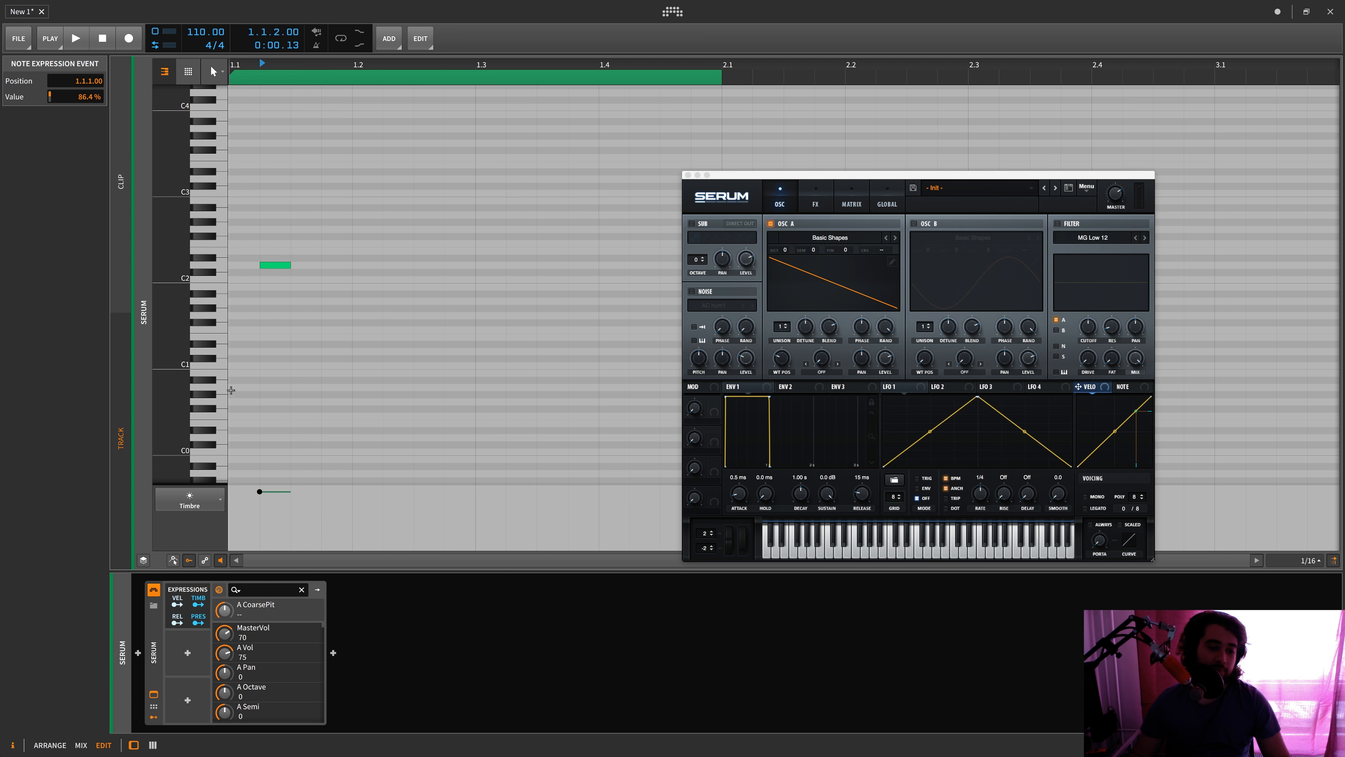
{"action": "key", "text": "space"}
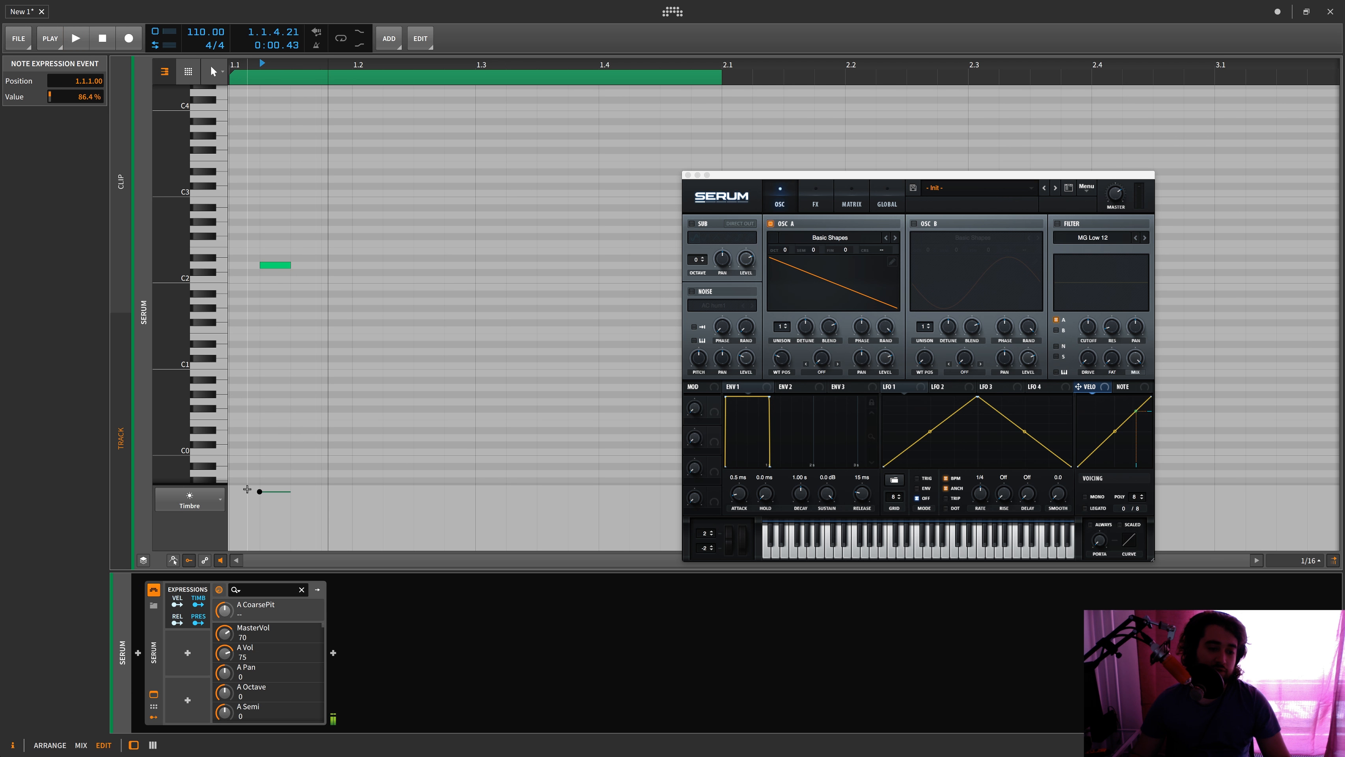
- Copy the D2 note to 1.2.1 and lower the copy's timbre
{"action": "left_click_drag", "start_coordinate": [282, 271], "coordinate": [375, 271]}
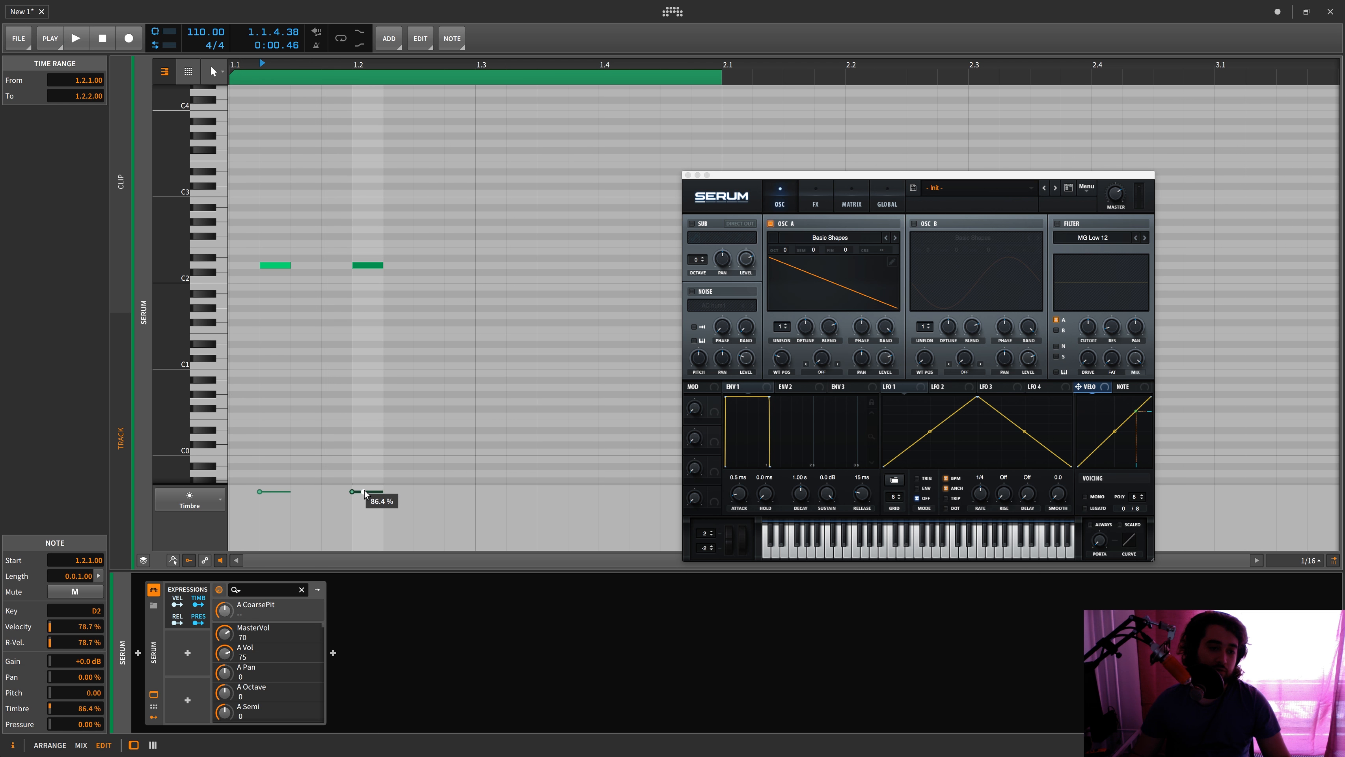
{"action": "left_click_drag", "start_coordinate": [352, 492], "coordinate": [352, 506]}
- Open the Serum clip from the arranger and clear the Timbre expression values of both notes
{"action": "key", "text": "alt+1"}
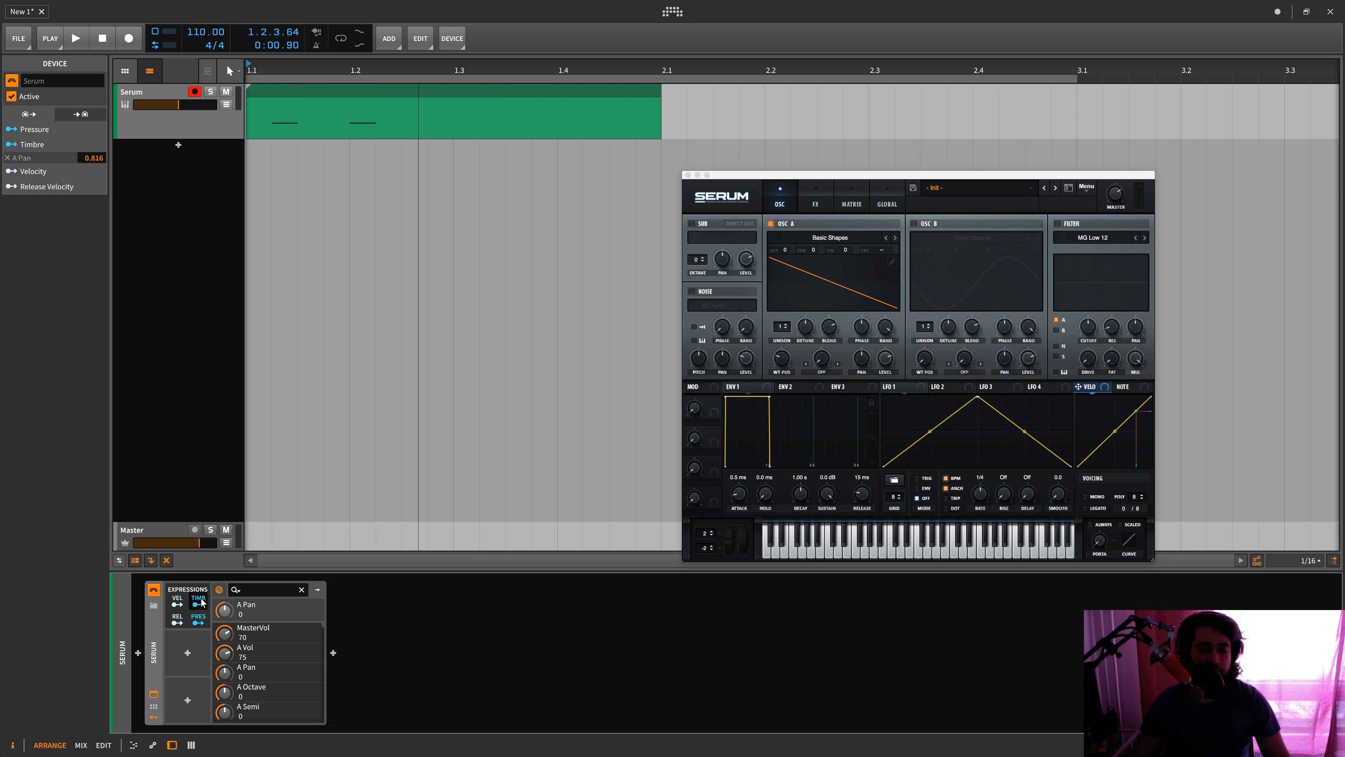
{"action": "double_click", "coordinate": [309, 111]}
{"action": "left_click", "coordinate": [189, 664]}
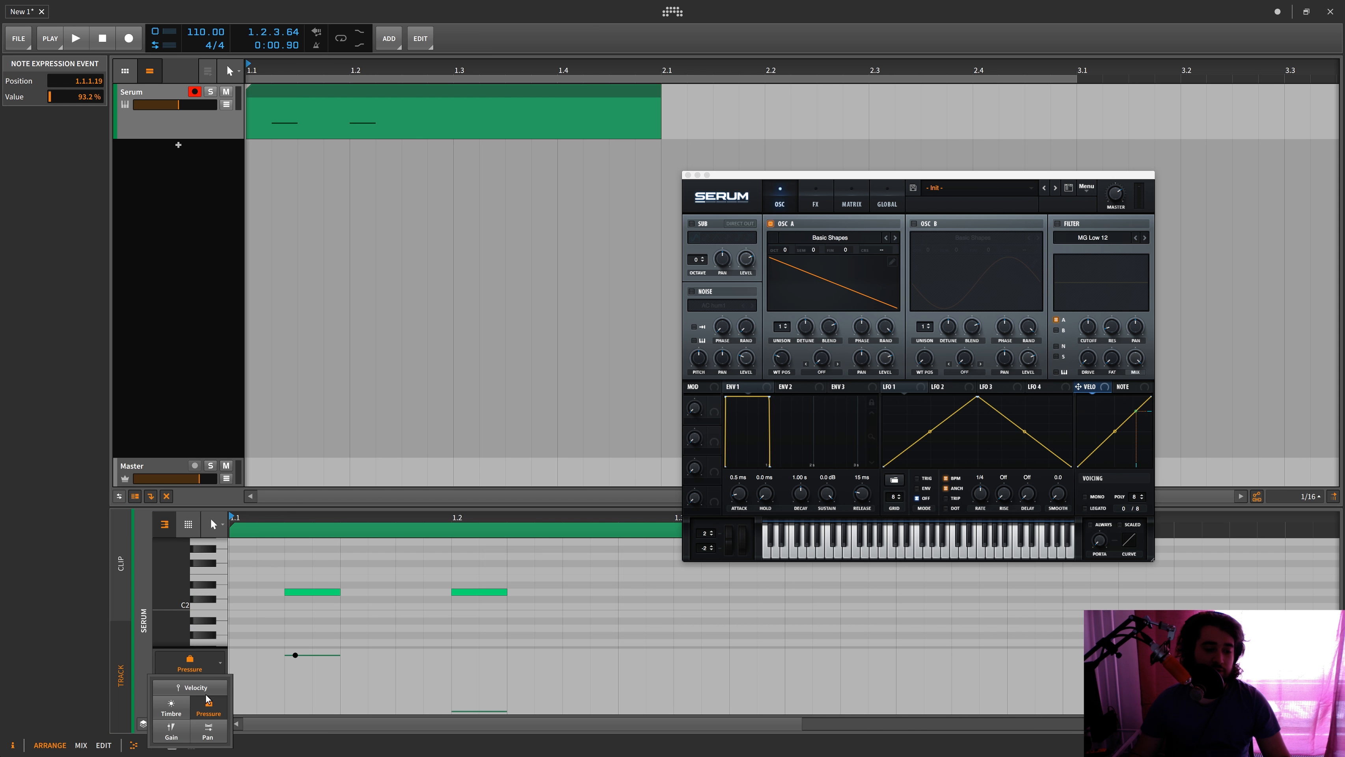
{"action": "left_click", "coordinate": [175, 707]}
{"action": "left_click_drag", "start_coordinate": [501, 652], "coordinate": [270, 717]}
{"action": "left_click", "coordinate": [285, 717]}
{"action": "left_click", "coordinate": [189, 664]}
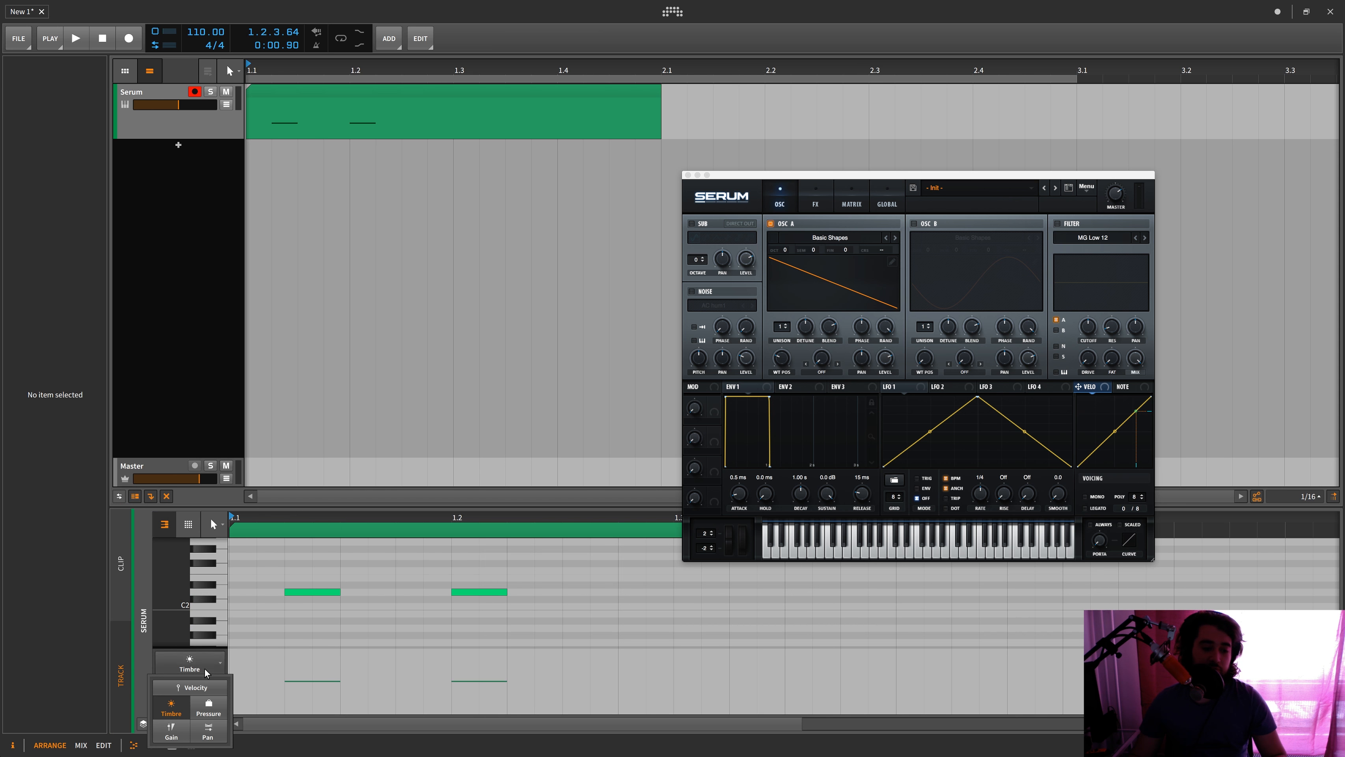
{"action": "left_click", "coordinate": [206, 683]}
{"action": "key", "text": "d"}
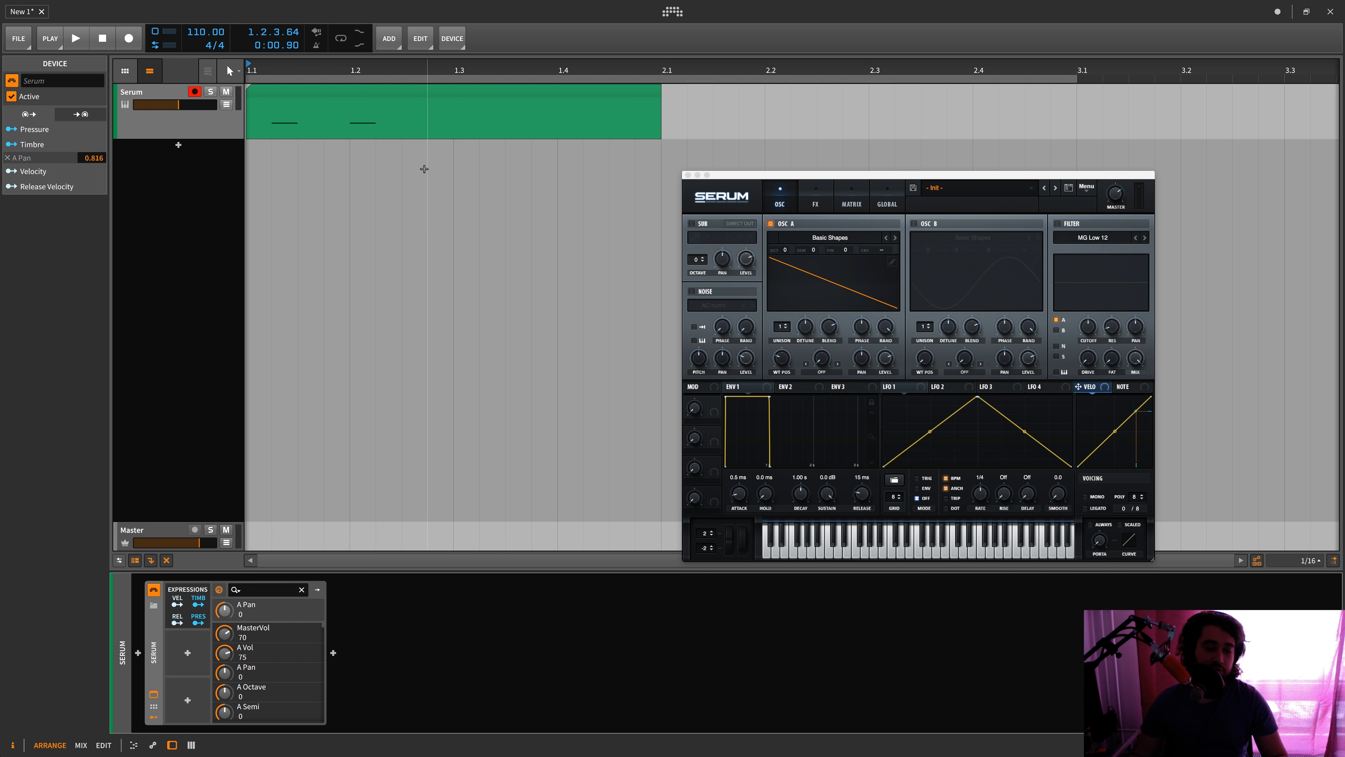
{"action": "double_click", "coordinate": [345, 97]}
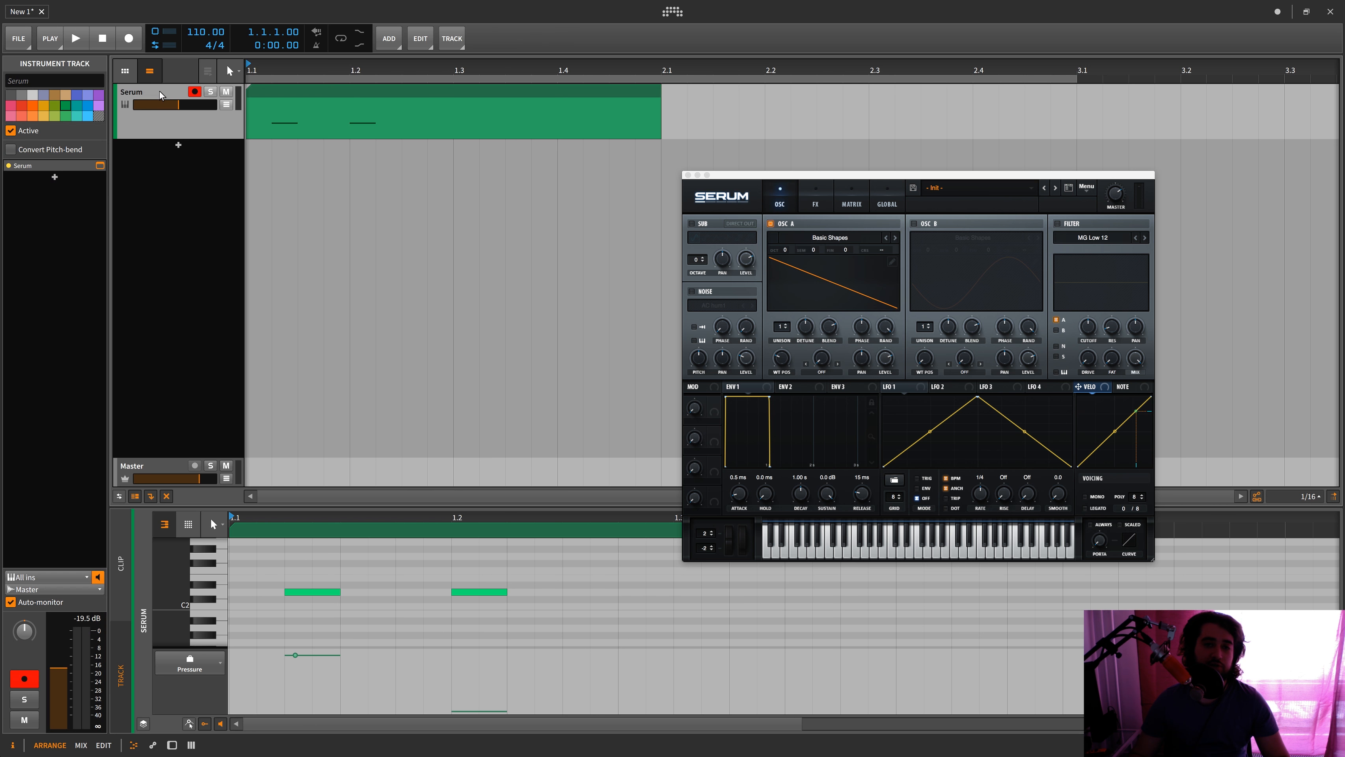
{"action": "key", "text": "d"}
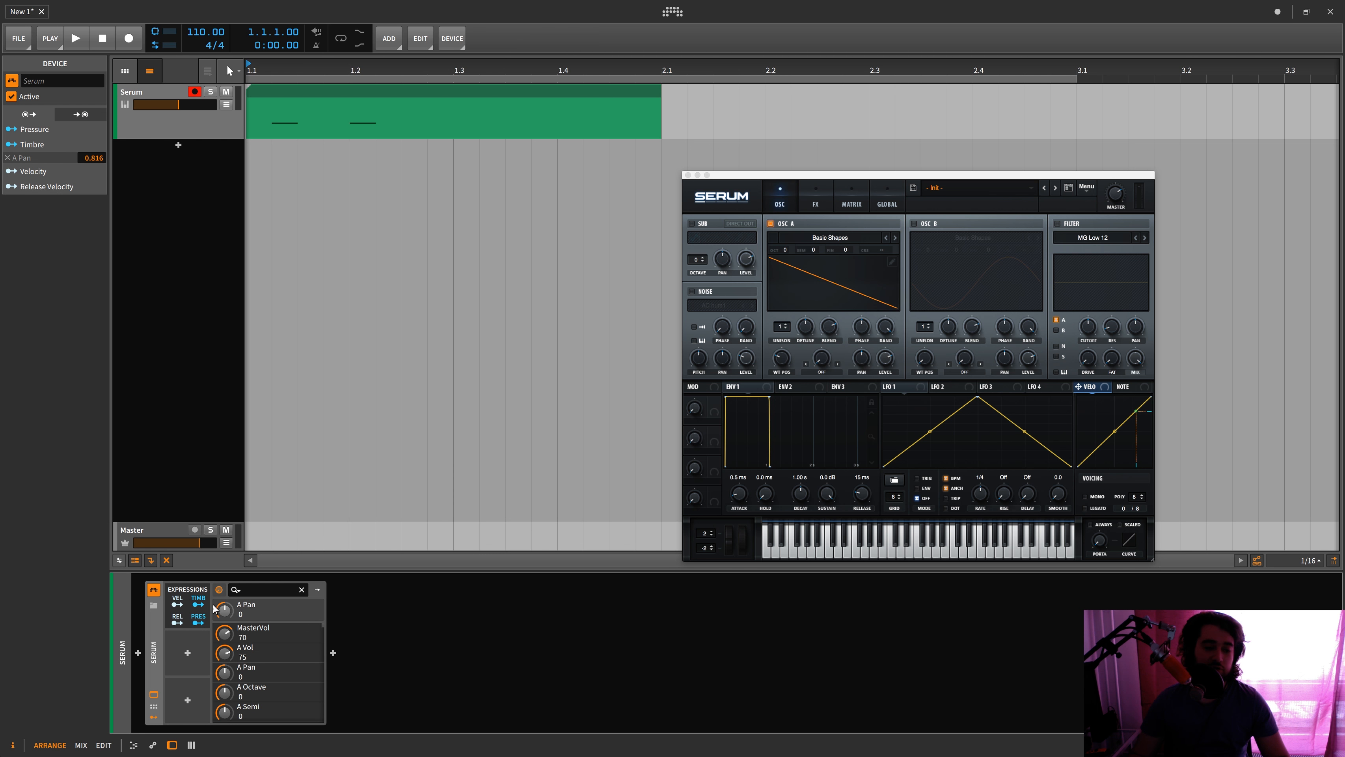
- Assign the Expressions modulator's Pressure output to Serum's A Octave with an amount of 0.232 and play the clip
{"action": "left_click", "coordinate": [199, 621]}
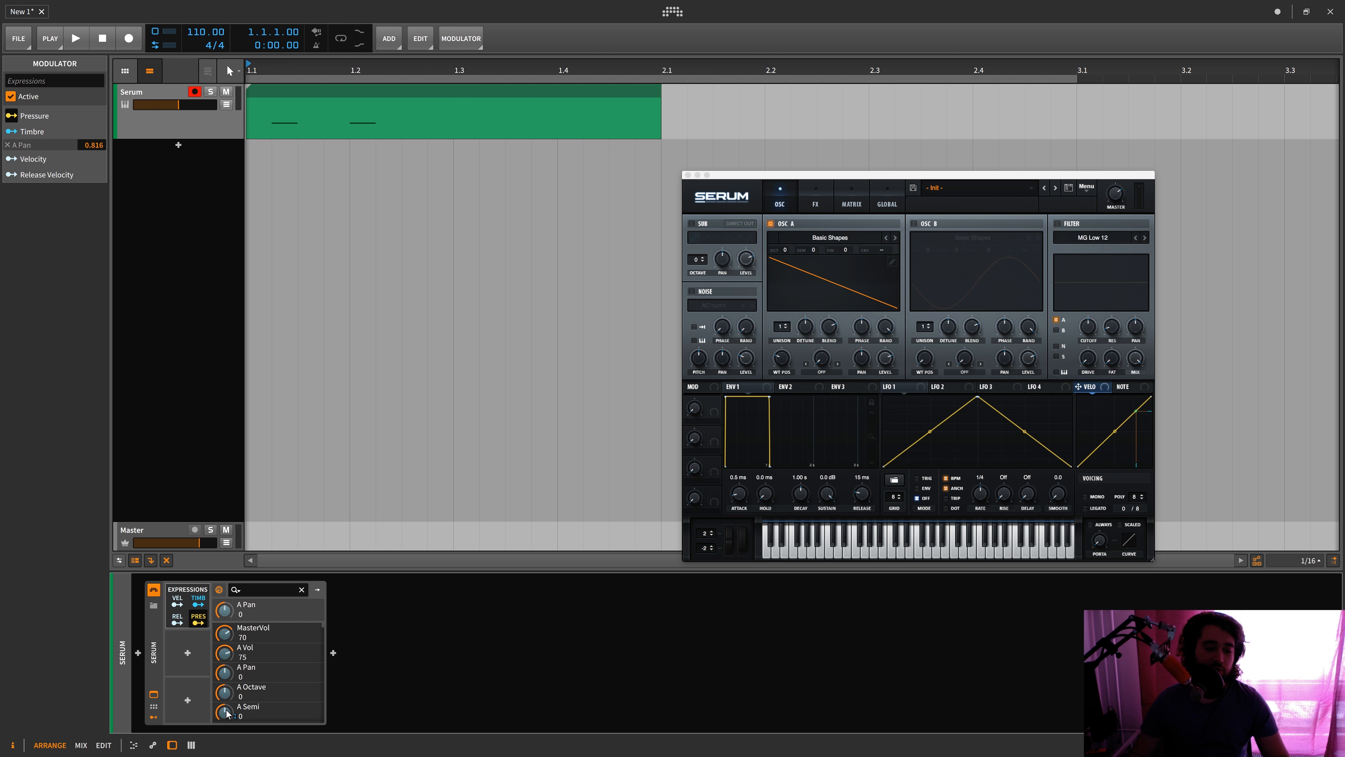
{"action": "left_click_drag", "start_coordinate": [225, 692], "coordinate": [225, 686]}
{"action": "left_click", "coordinate": [198, 621]}
{"action": "key", "text": "space"}
{"action": "key", "text": "space"}
- Open the Serum clip, raise the second note's Pressure expression to 51.6%, and play the clip
{"action": "double_click", "coordinate": [280, 89]}
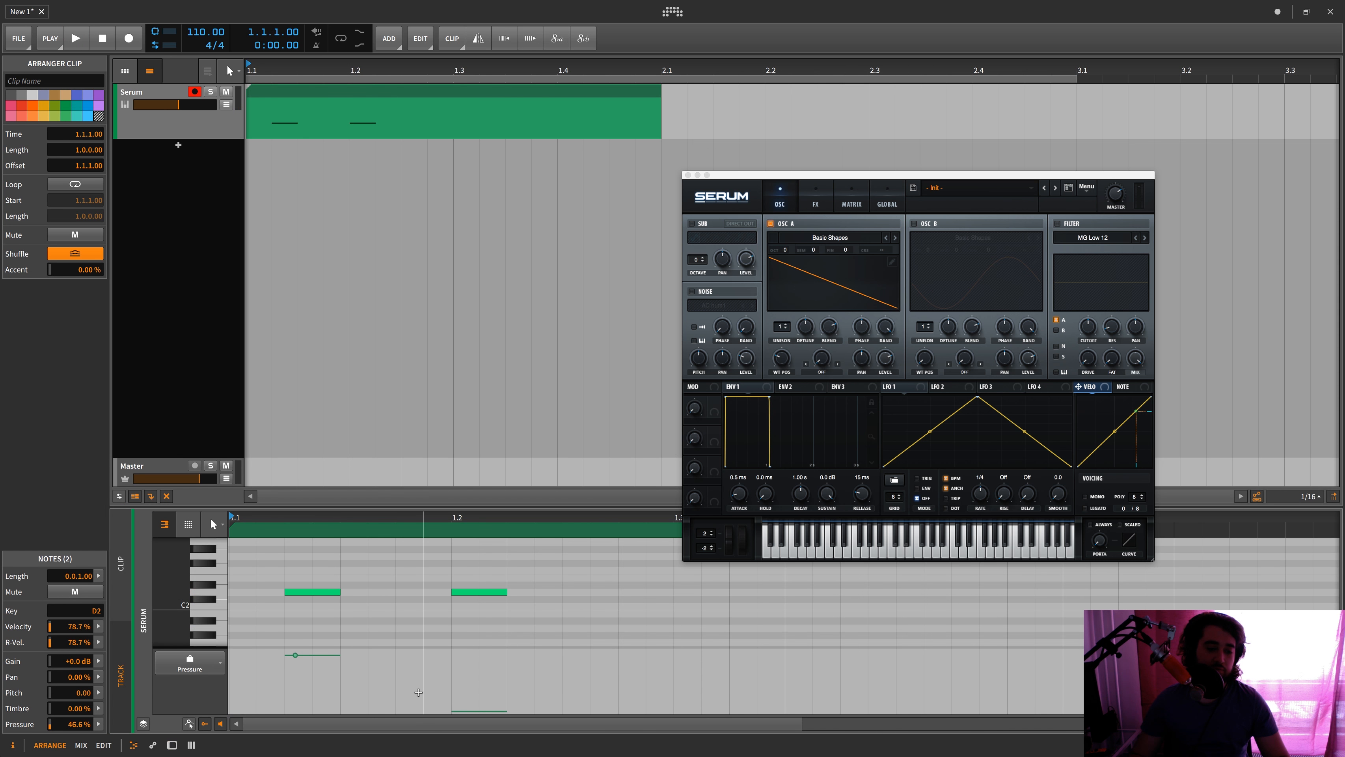
{"action": "key", "text": "space"}
{"action": "key", "text": "space"}
{"action": "left_click_drag", "start_coordinate": [454, 705], "coordinate": [451, 680]}
{"action": "key", "text": "space"}
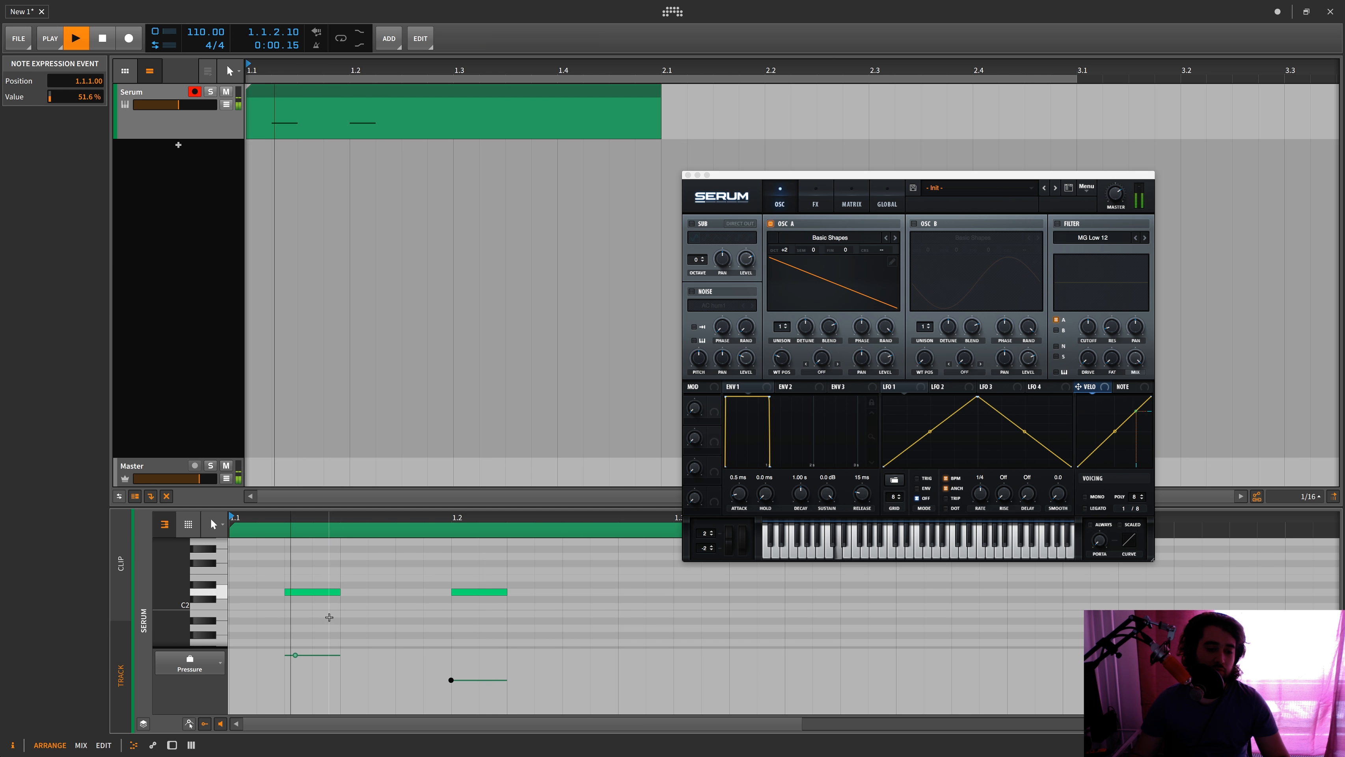
{"action": "key", "text": "space"}
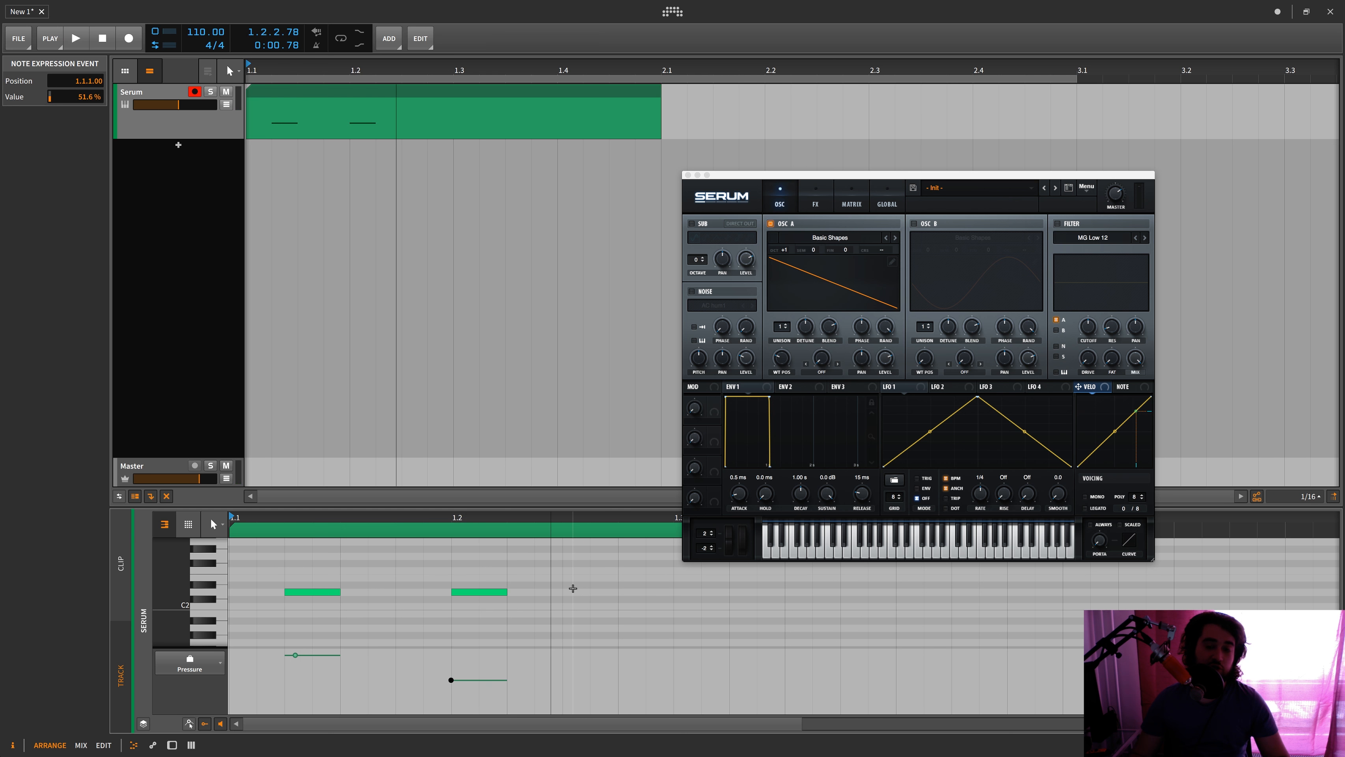
{"action": "key", "text": "d"}
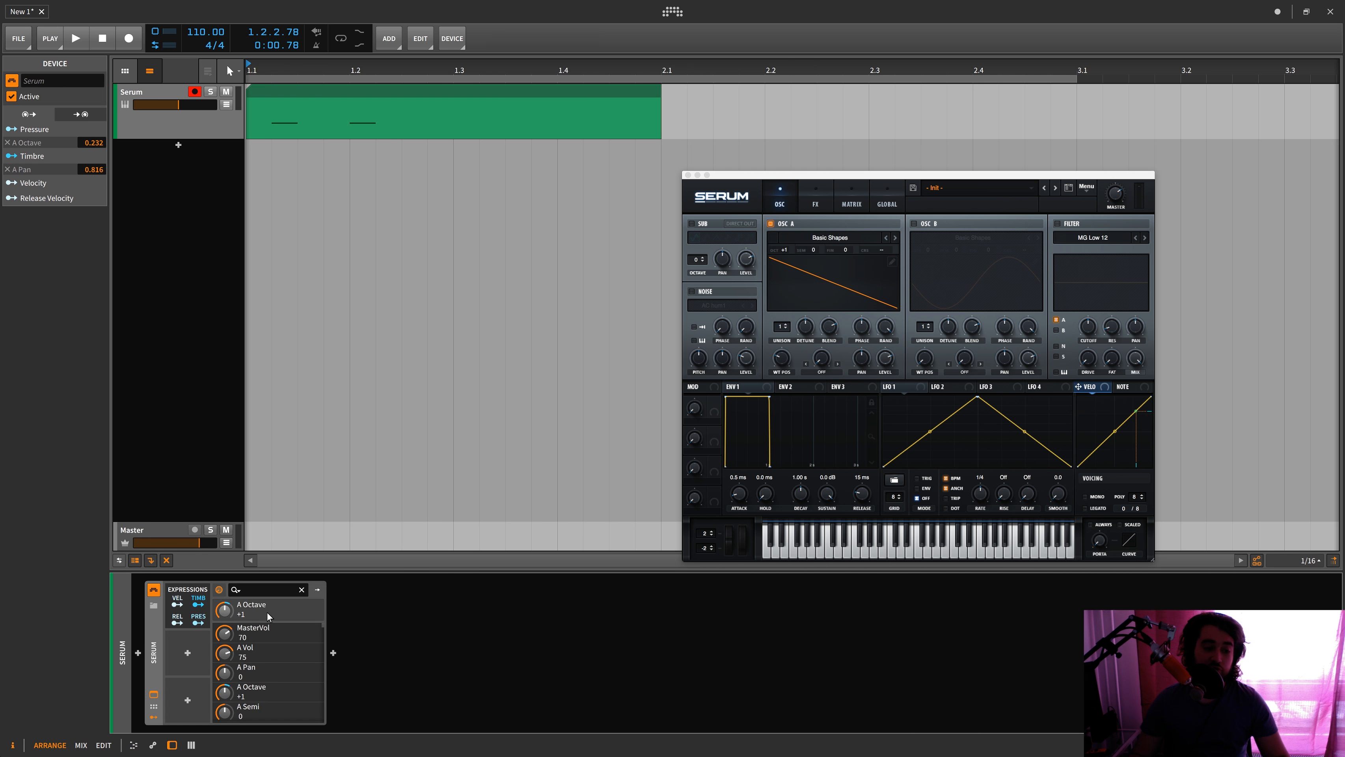
{"action": "double_click", "coordinate": [288, 92]}
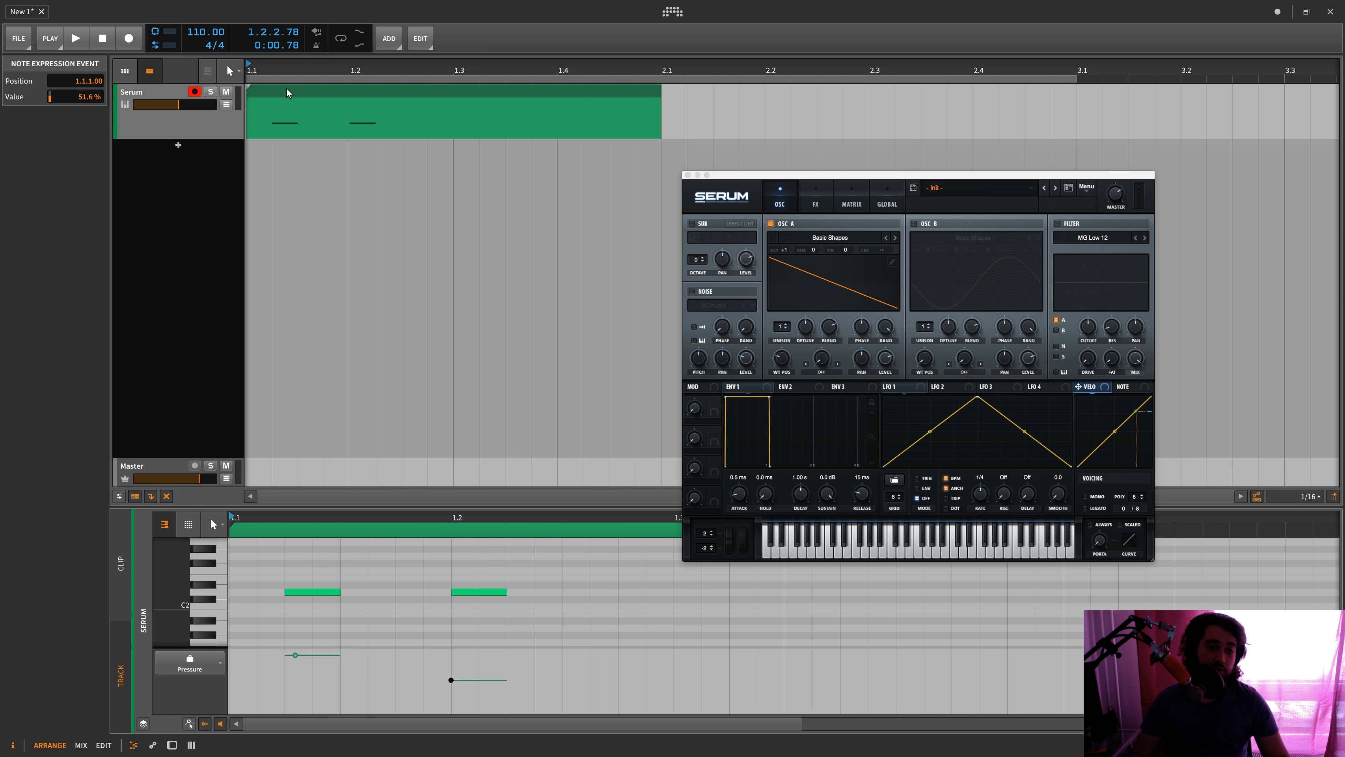
{"action": "left_click_drag", "start_coordinate": [315, 568], "coordinate": [506, 607]}
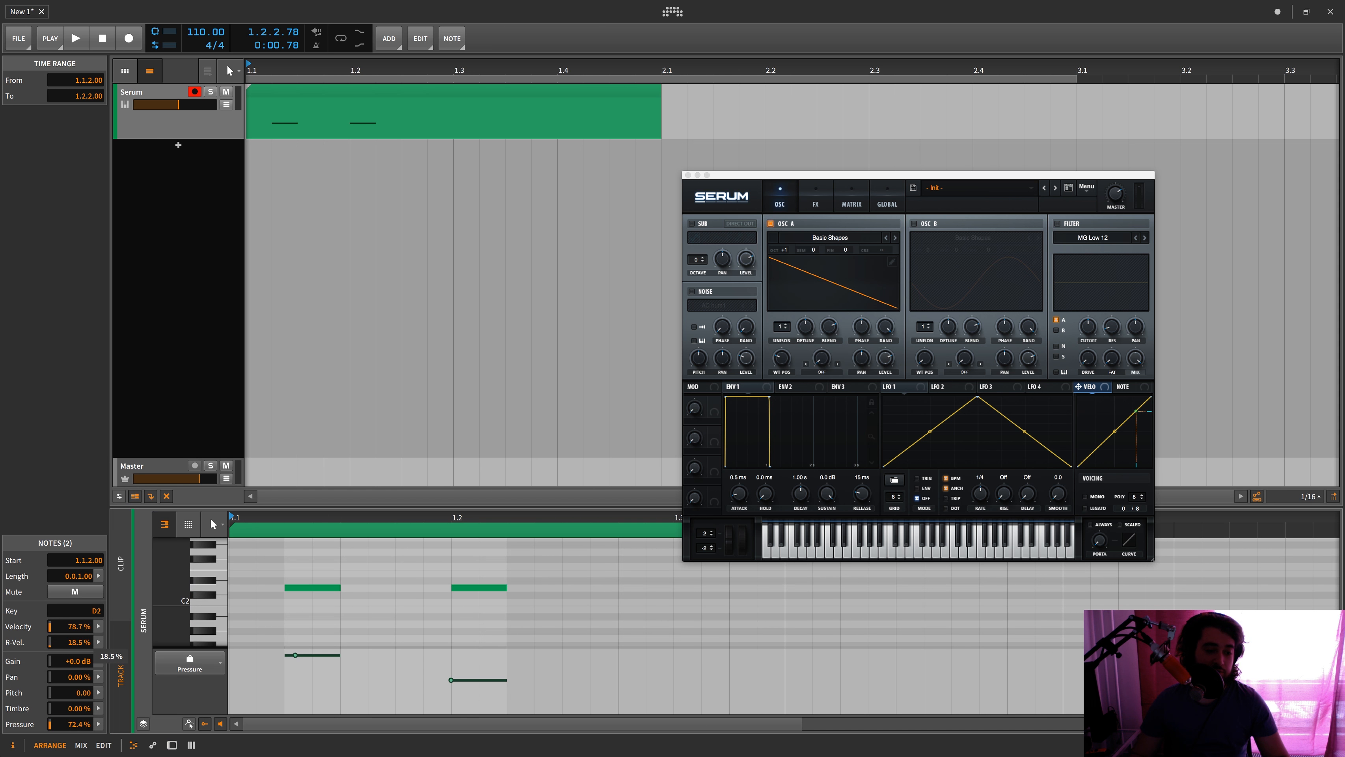
{"action": "left_click", "coordinate": [144, 87]}
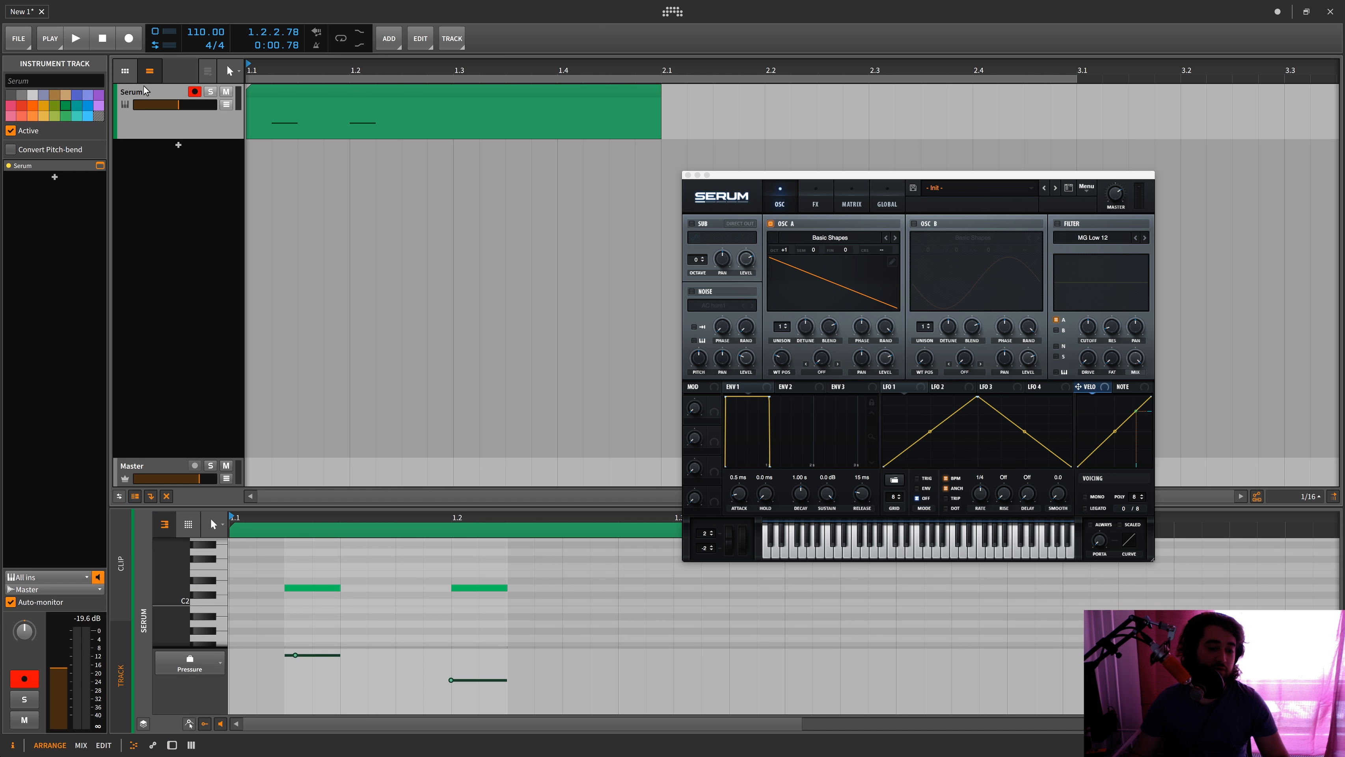
{"action": "key", "text": "d"}
- Play the clip several times and watch Serum's modulated parameters respond to the note expressions
{"action": "key", "text": "space"}
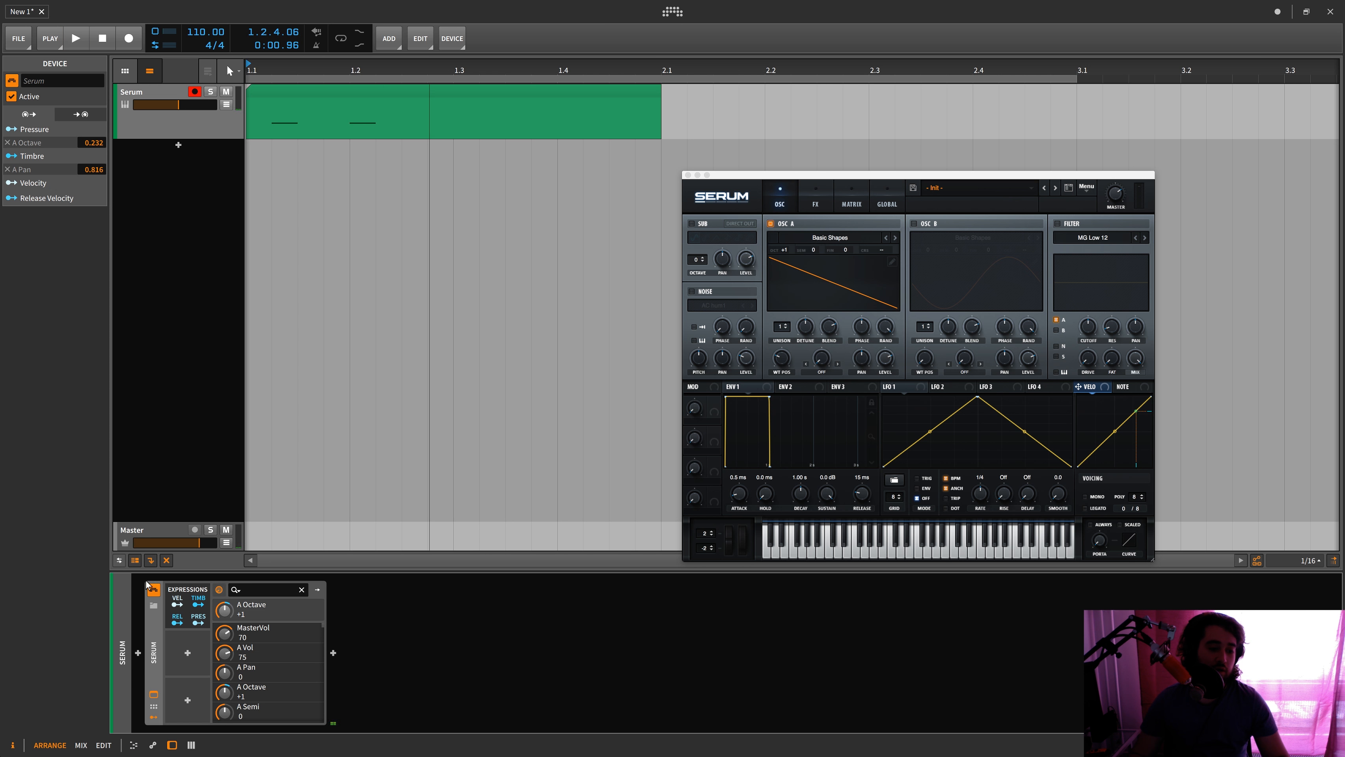
{"action": "key", "text": "space"}
{"action": "key", "text": "space"}
{"action": "key", "text": "space"}
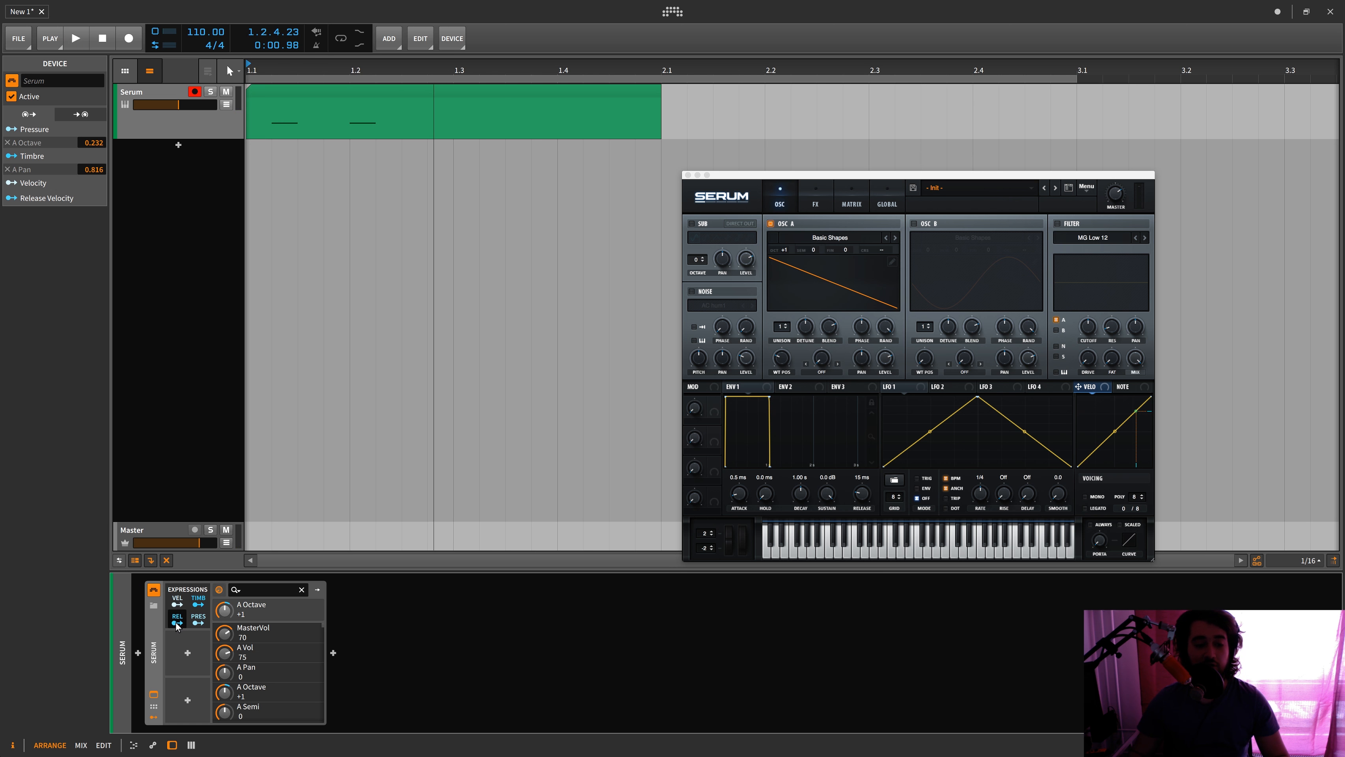
{"action": "key", "text": "space"}
{"action": "key", "text": "space"}
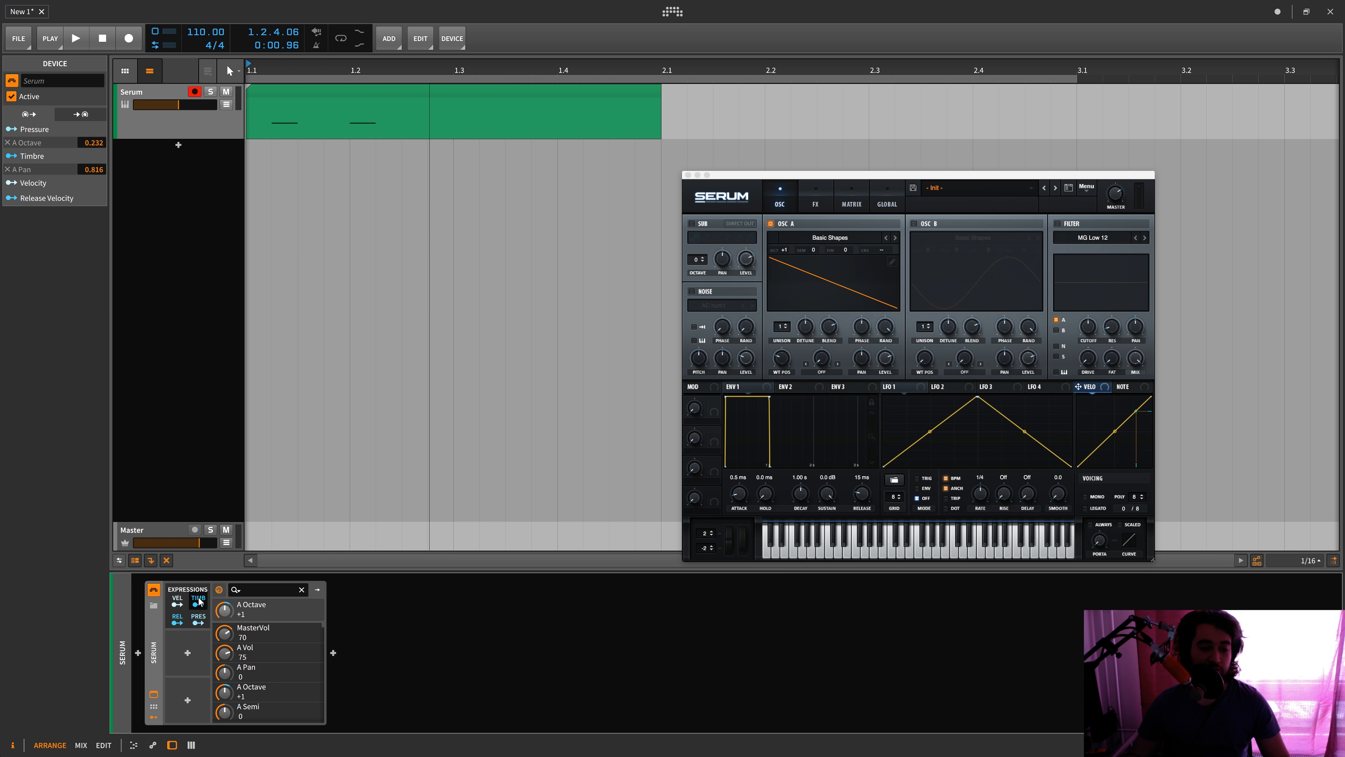
- Remove Pressure's A Octave assignment, map Release Velocity to A Semi with an amount of 0.282, and play the clip
{"action": "left_click", "coordinate": [177, 621]}
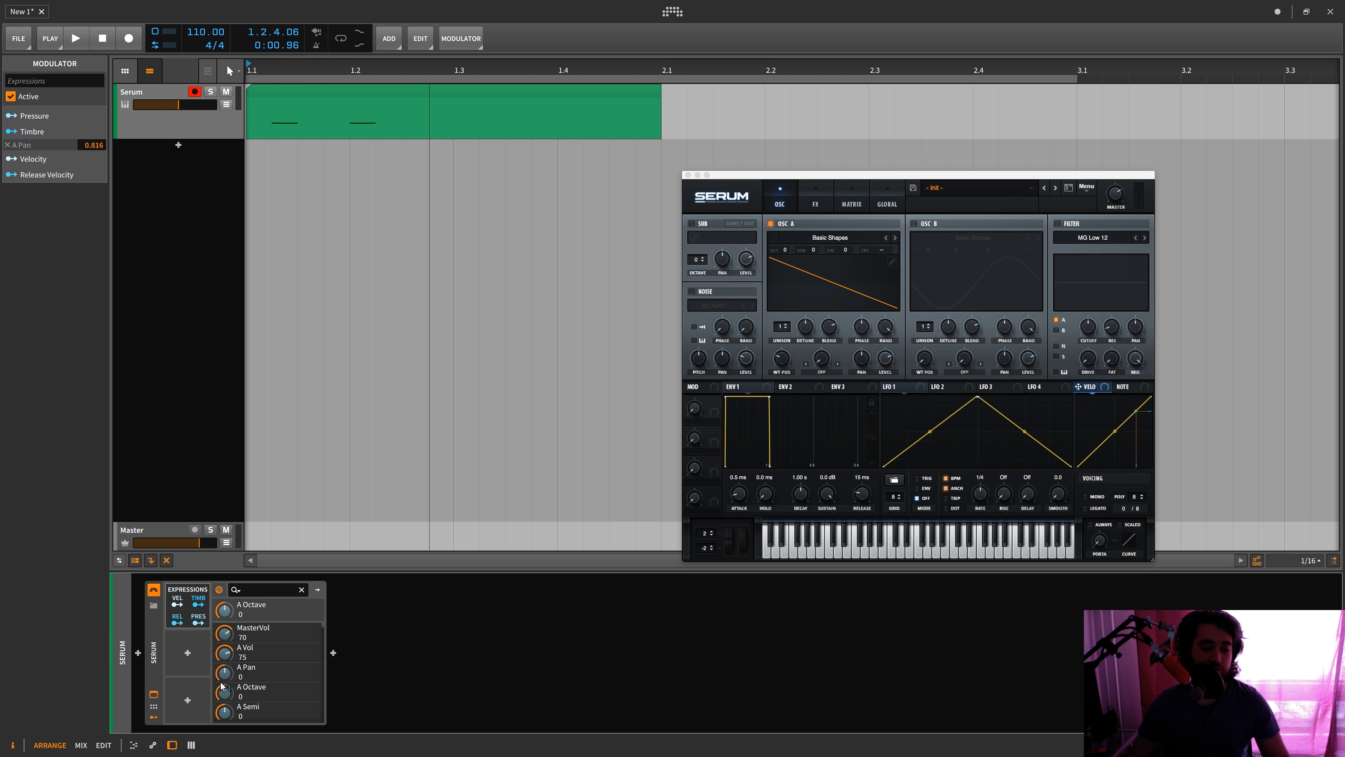
{"action": "left_click_drag", "start_coordinate": [224, 713], "coordinate": [222, 714]}
{"action": "key", "text": "space"}
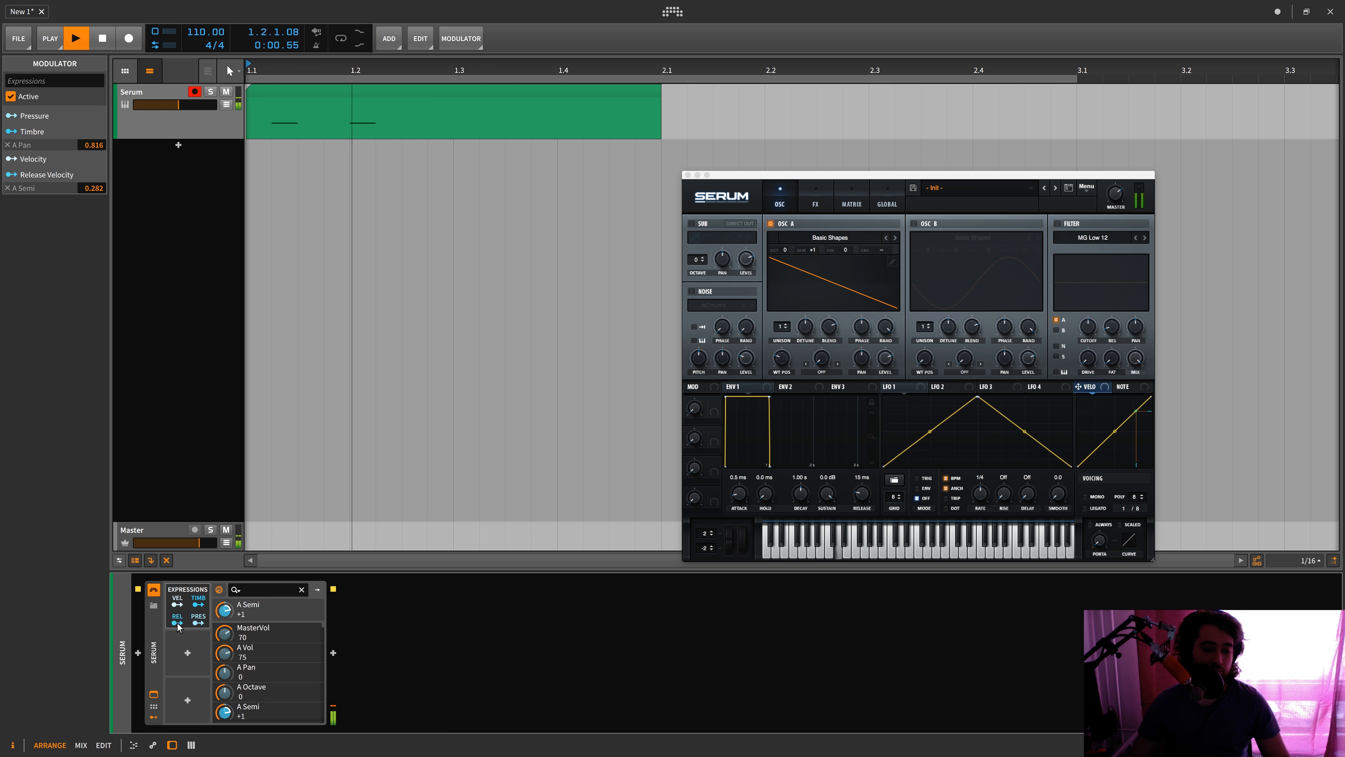
{"action": "key", "text": "space"}
- Open the Serum clip, set the first note's release velocity to 75.0%, and play the clip
{"action": "double_click", "coordinate": [275, 117]}
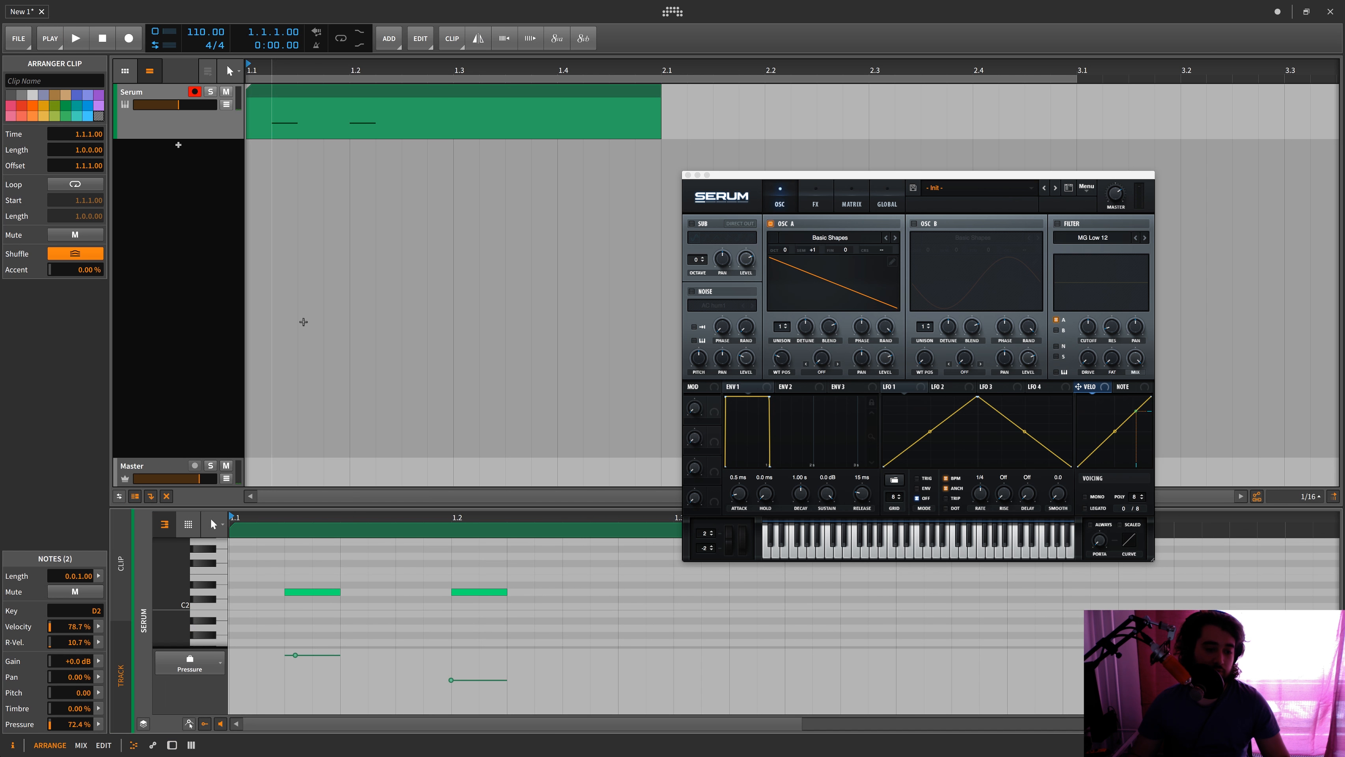
{"action": "left_click", "coordinate": [318, 592]}
{"action": "key", "text": "space"}
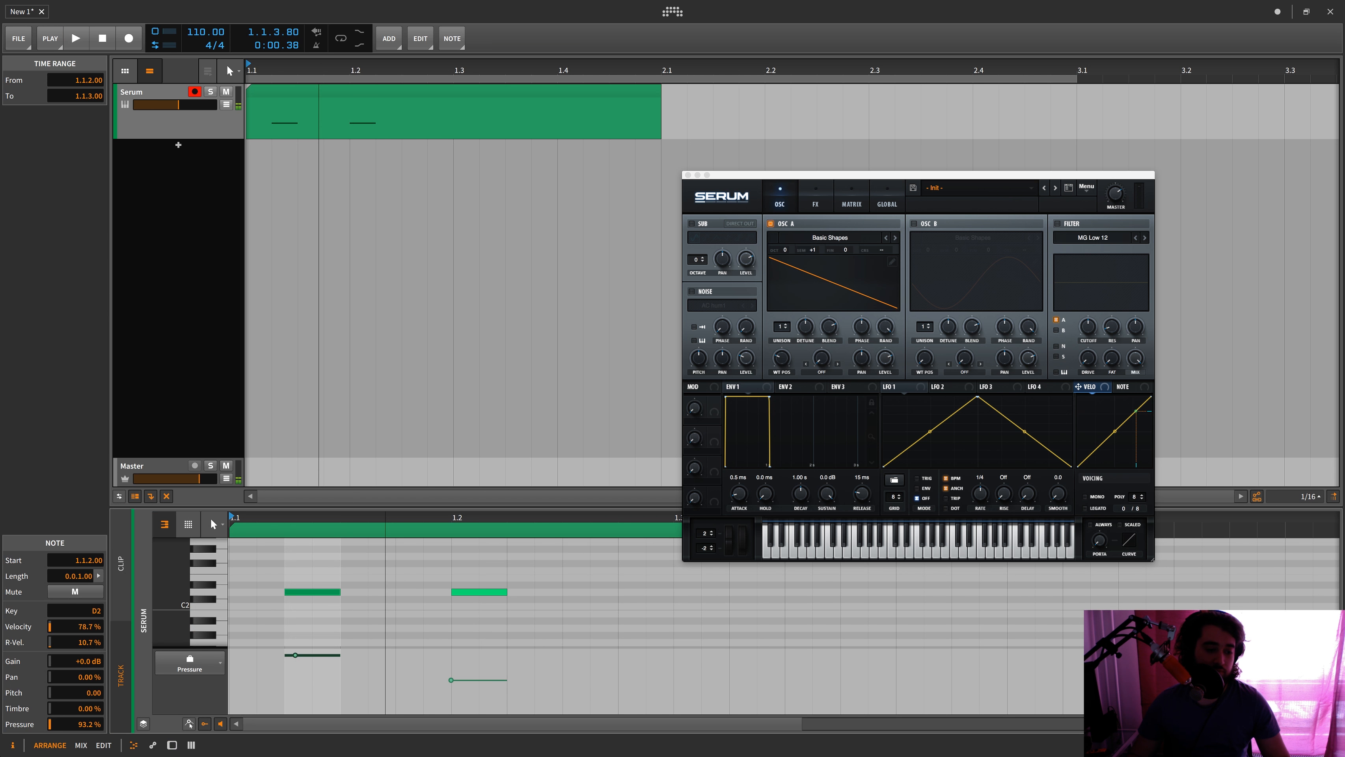
{"action": "left_click_drag", "start_coordinate": [80, 644], "coordinate": [100, 645]}
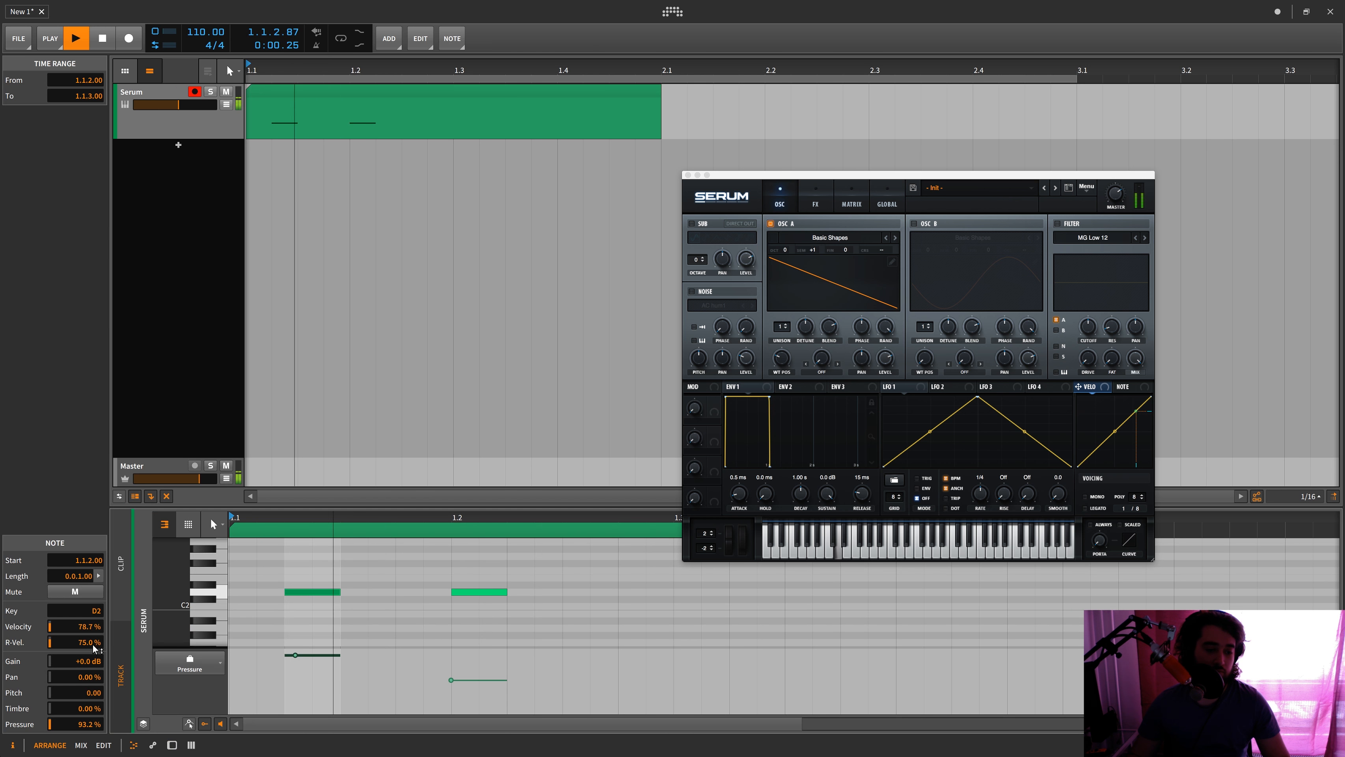
{"action": "key", "text": "space"}
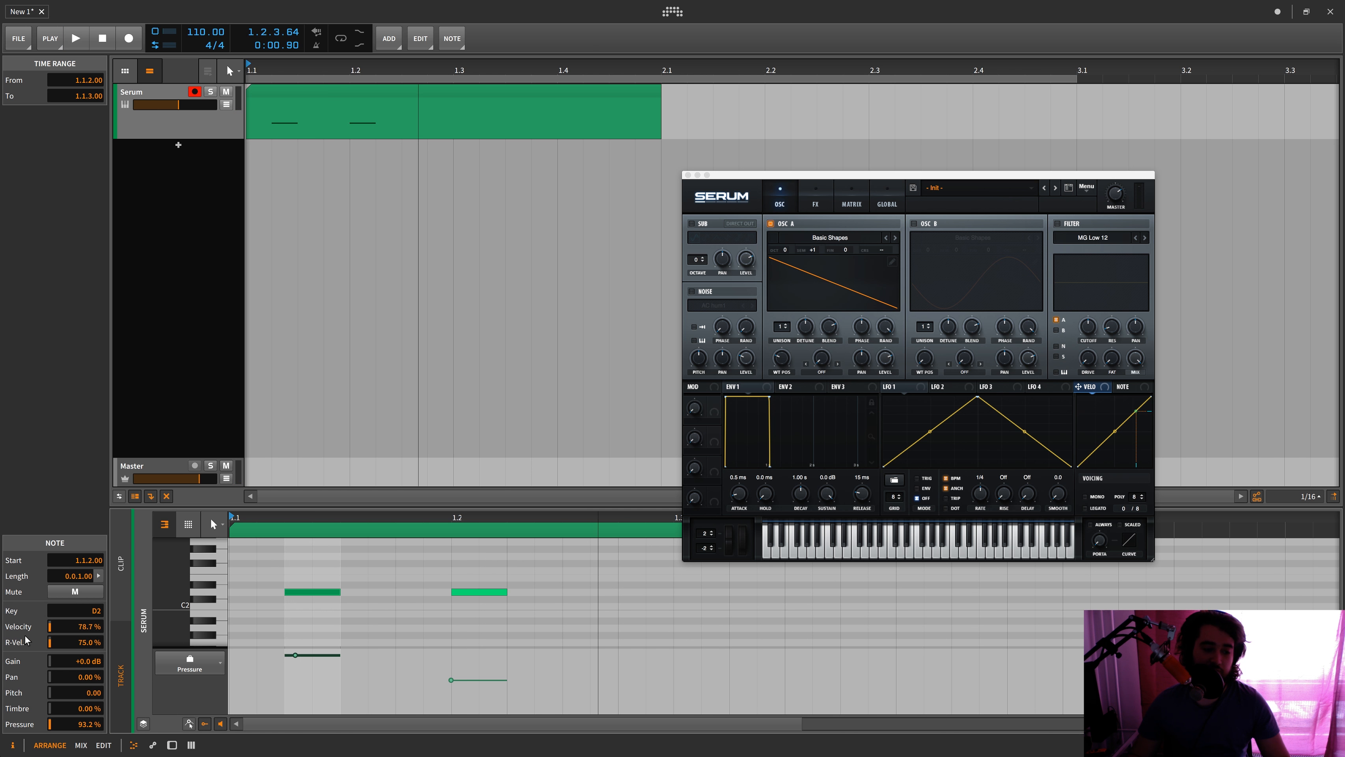
- Select the second note, check the available expression lanes while keeping Pressure displayed, and play the clip
{"action": "left_click", "coordinate": [475, 599]}
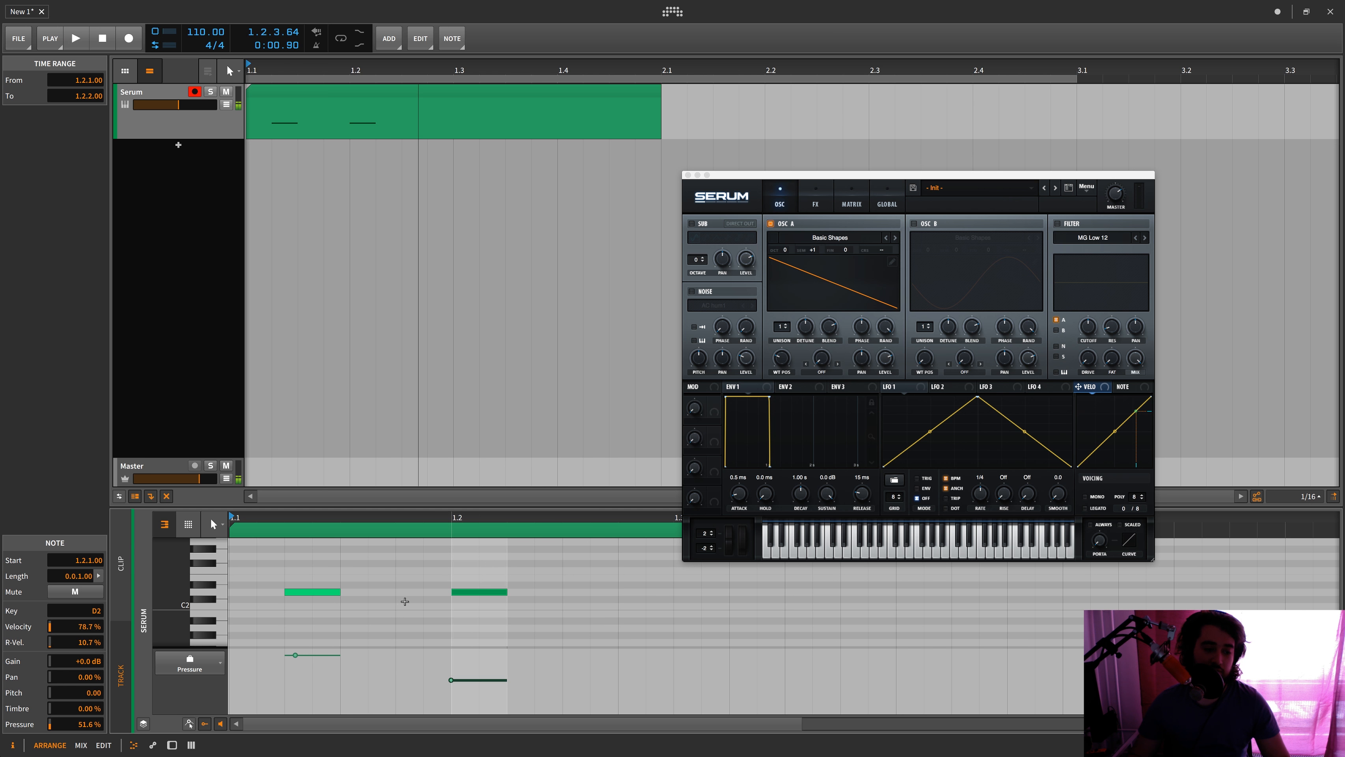
{"action": "left_click", "coordinate": [218, 669]}
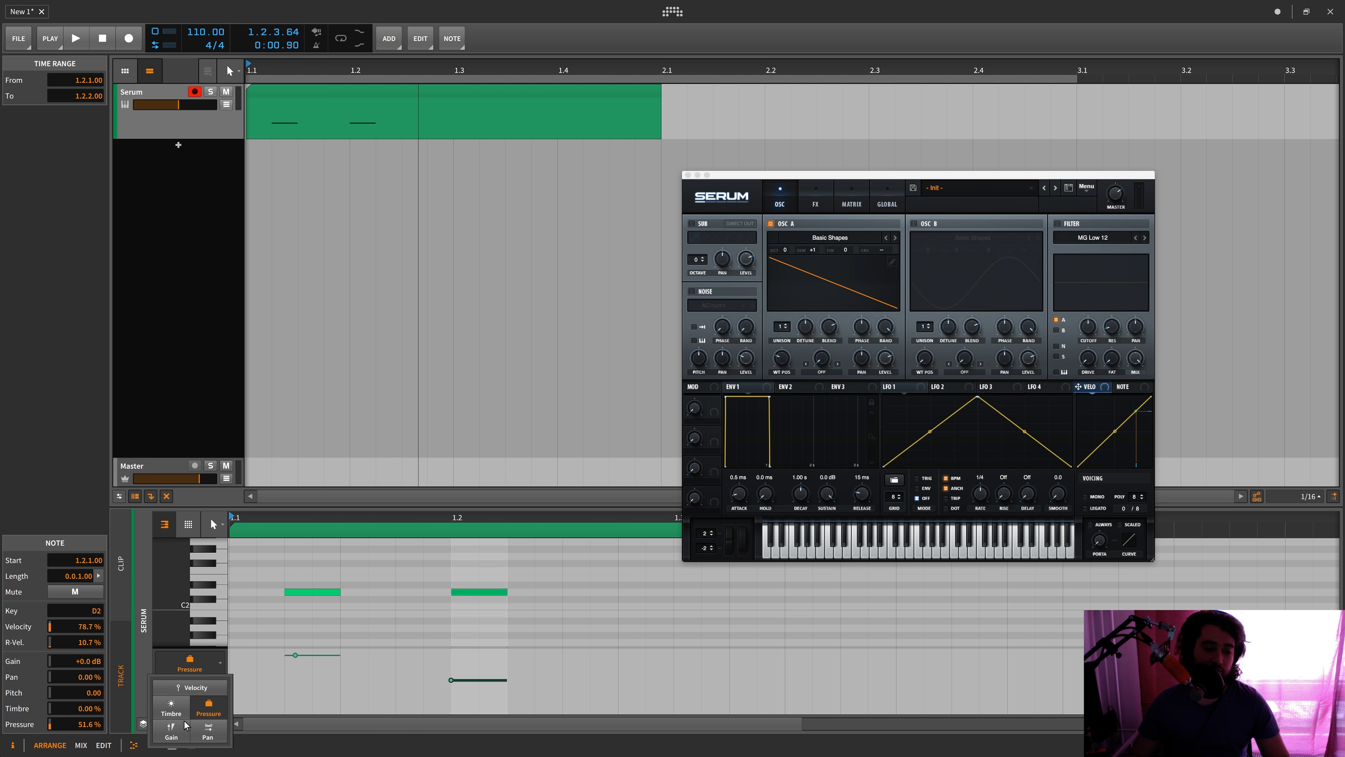
{"action": "left_click", "coordinate": [205, 699]}
{"action": "key", "text": "space"}
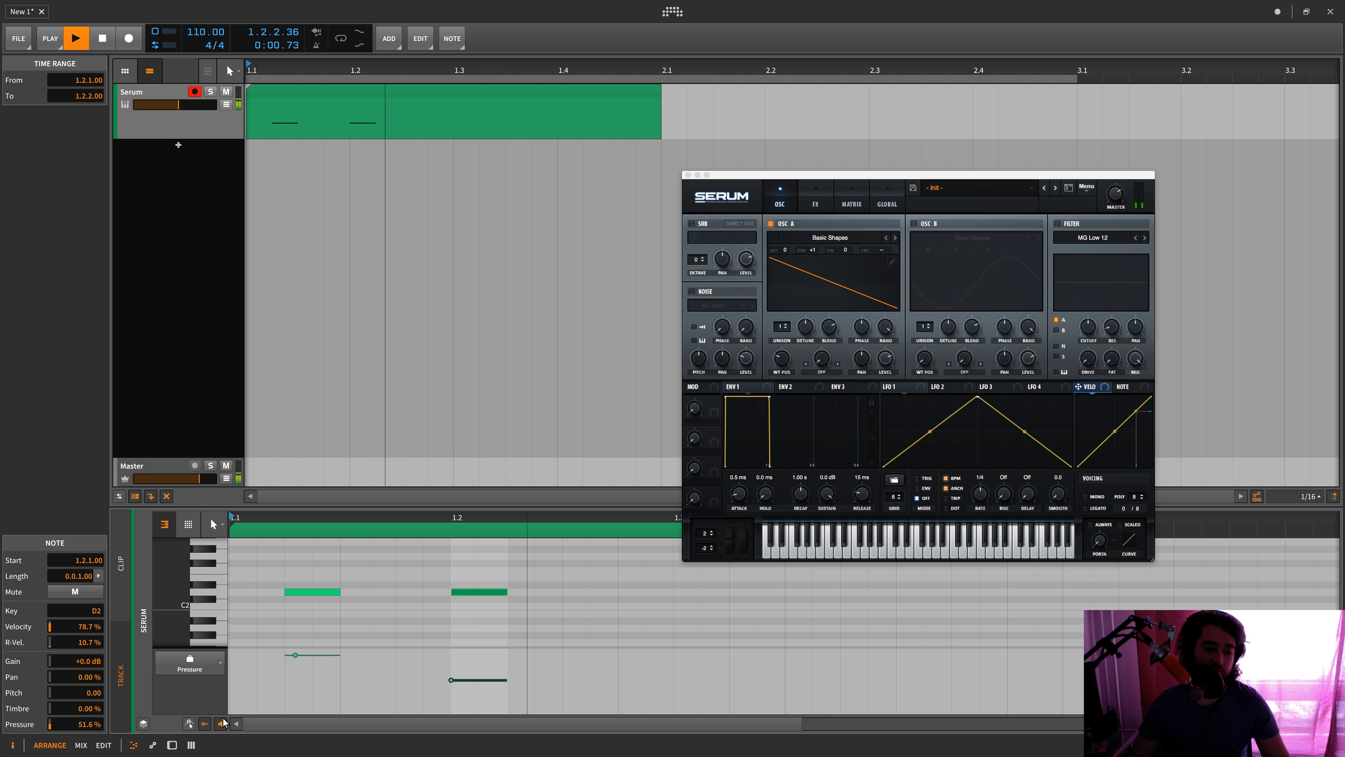
{"action": "key", "text": "space"}
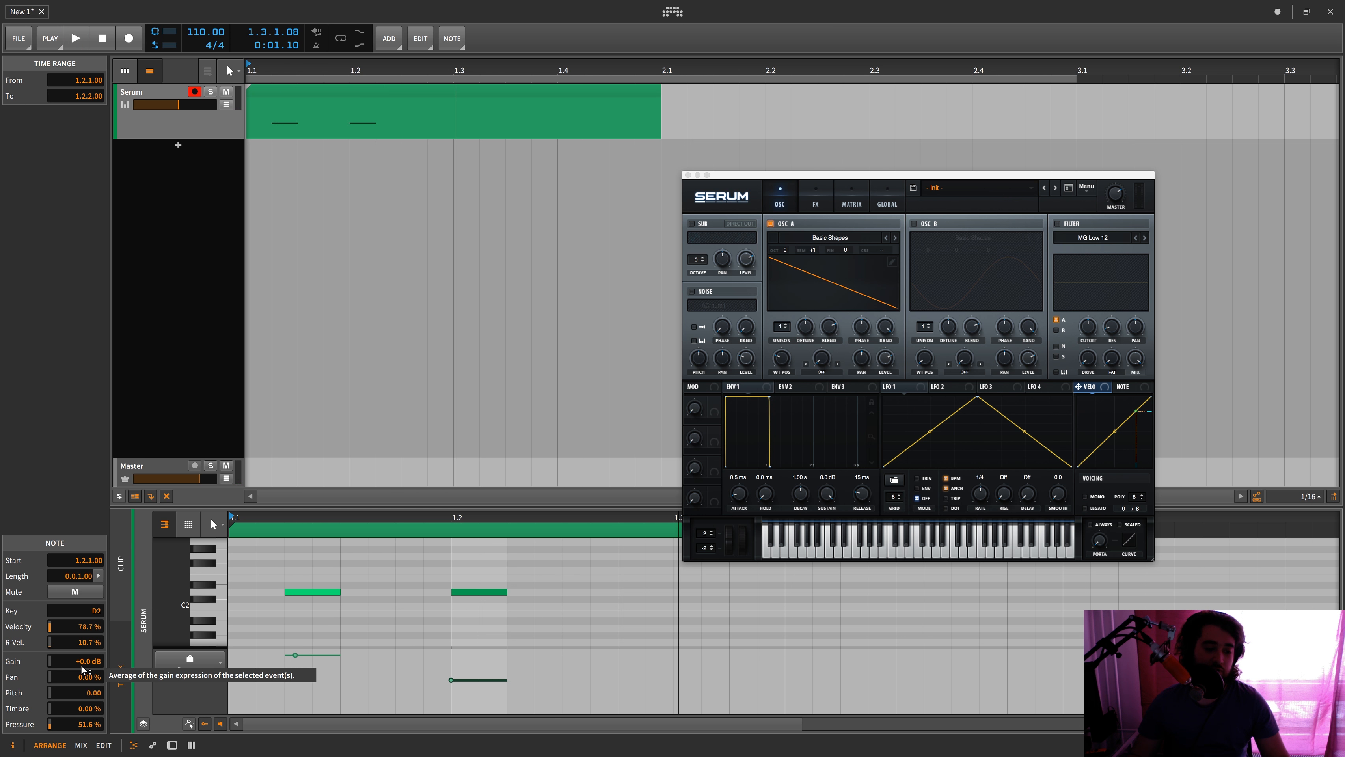
- Try a gain expression of +18.1 dB on the second note during playback, and reset it to 0 dB
{"action": "key", "text": "space"}
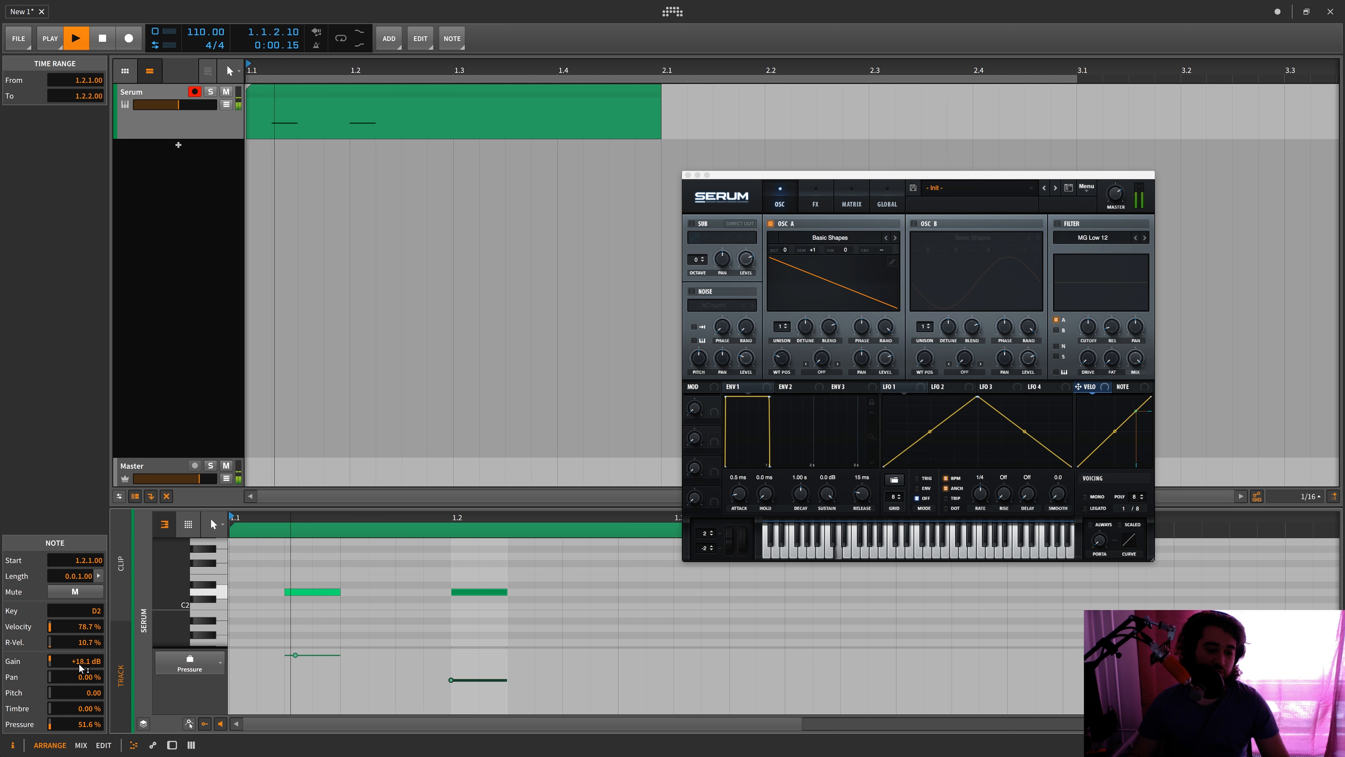
{"action": "double_click", "coordinate": [79, 666]}
{"action": "type", "text": "0"}
{"action": "key", "text": "Return"}
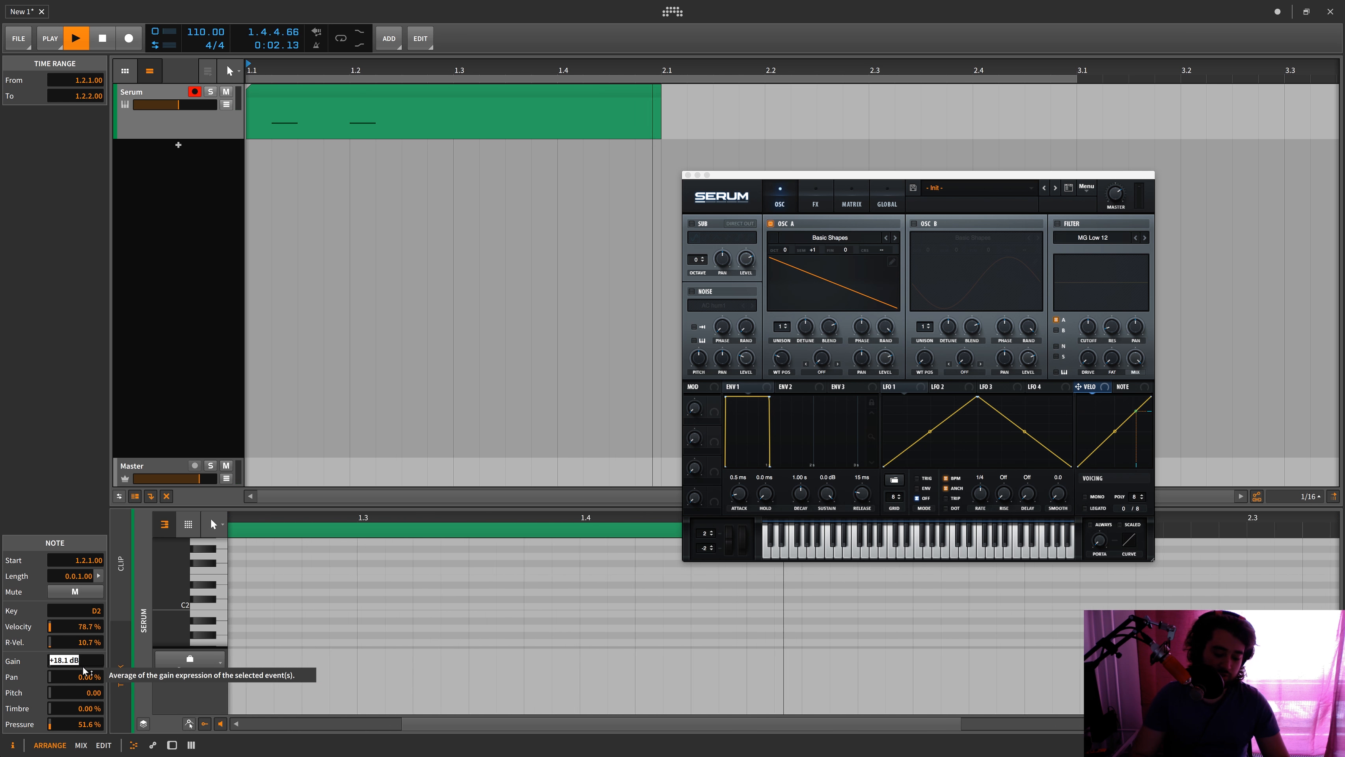
{"action": "key", "text": "space"}
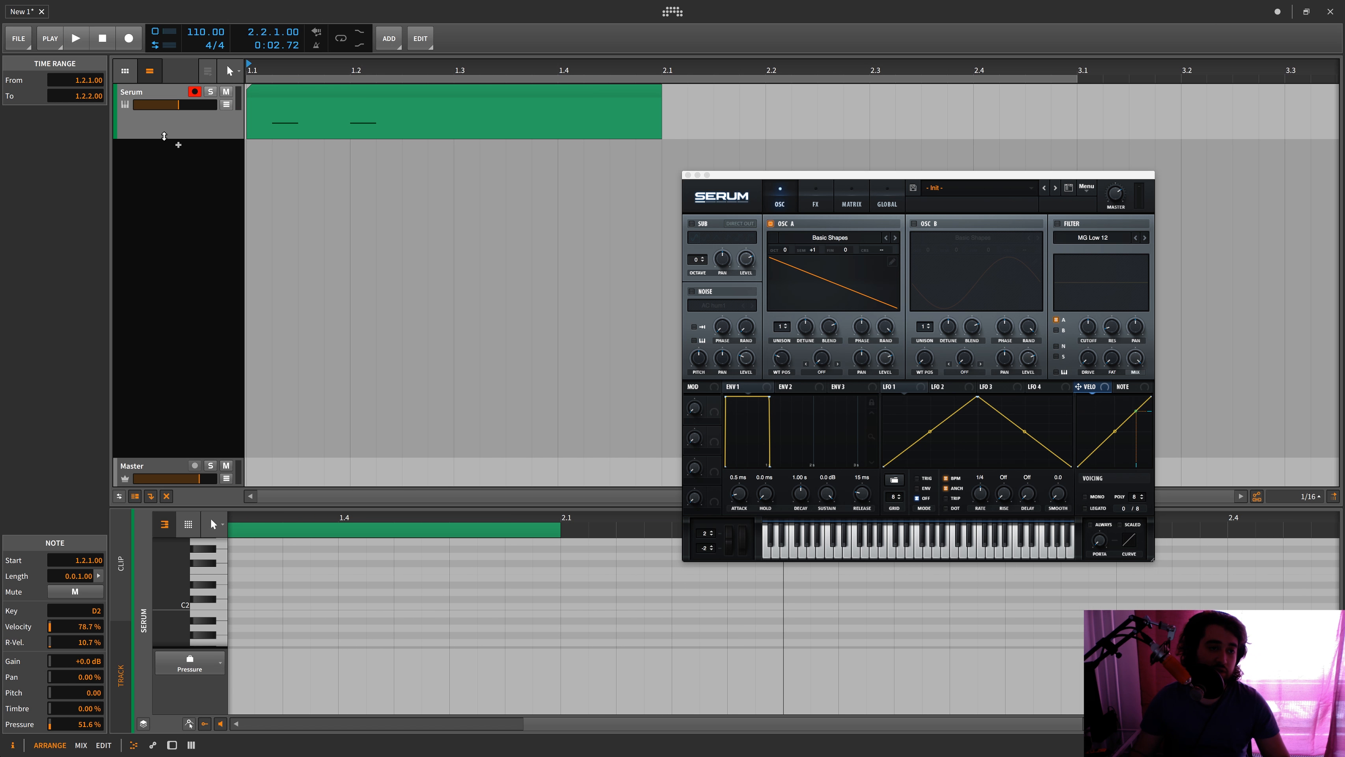
{"action": "left_click", "coordinate": [164, 135]}
{"action": "key", "text": "d"}
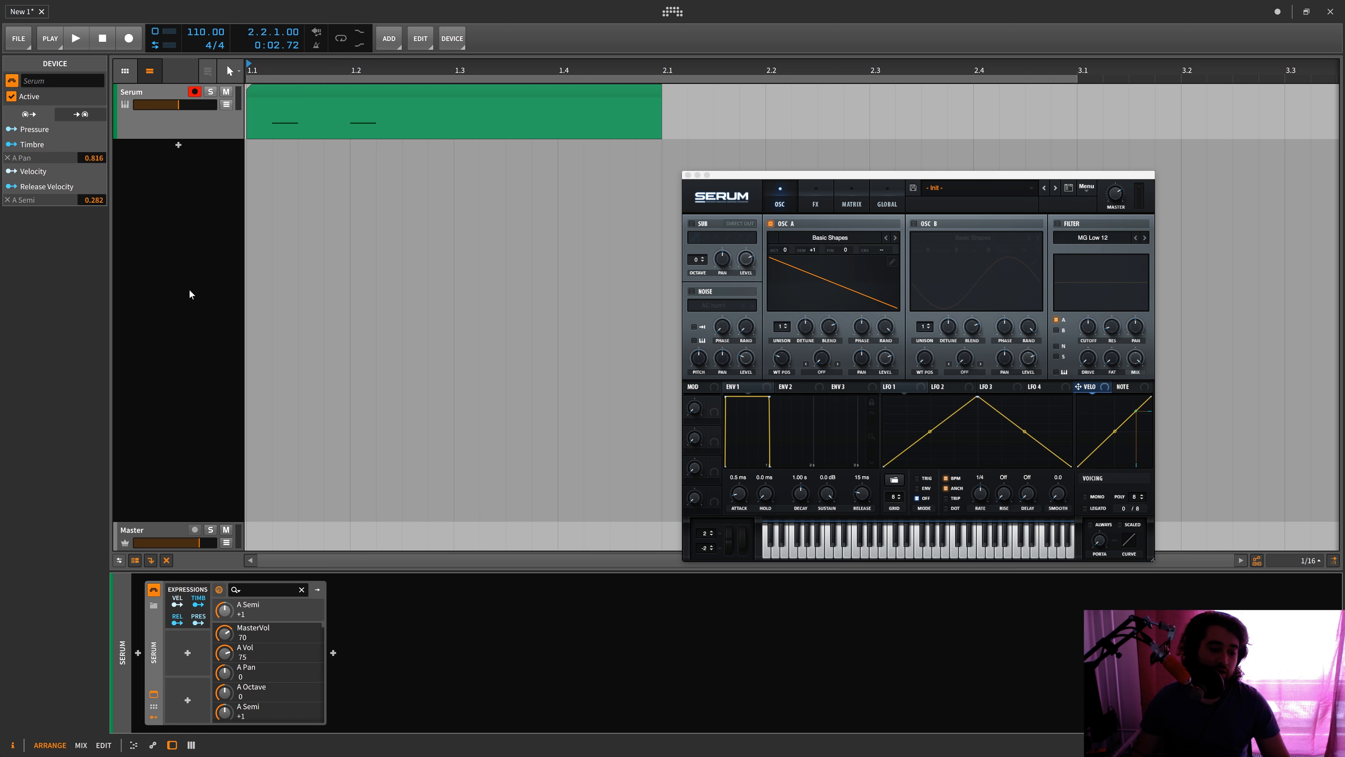
{"action": "left_click", "coordinate": [187, 653]}
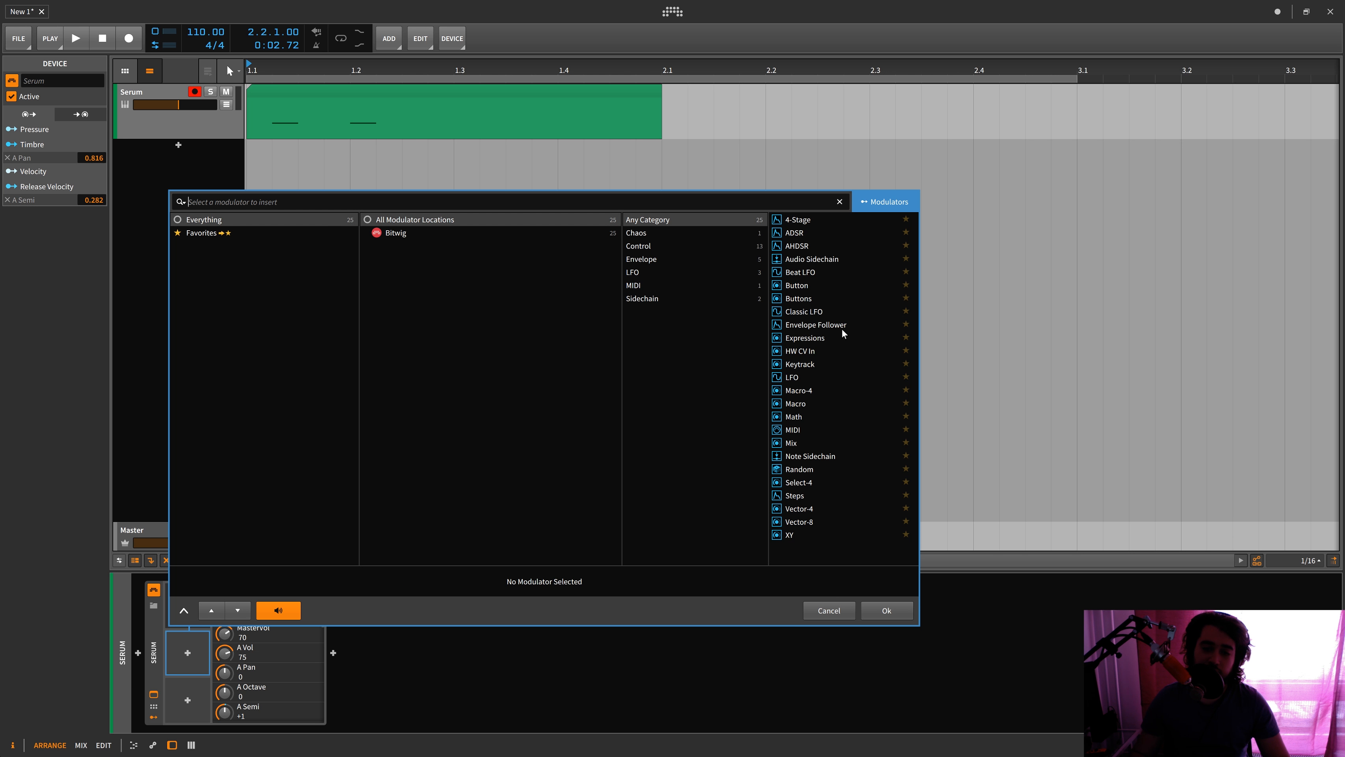
{"action": "key", "text": "Escape"}
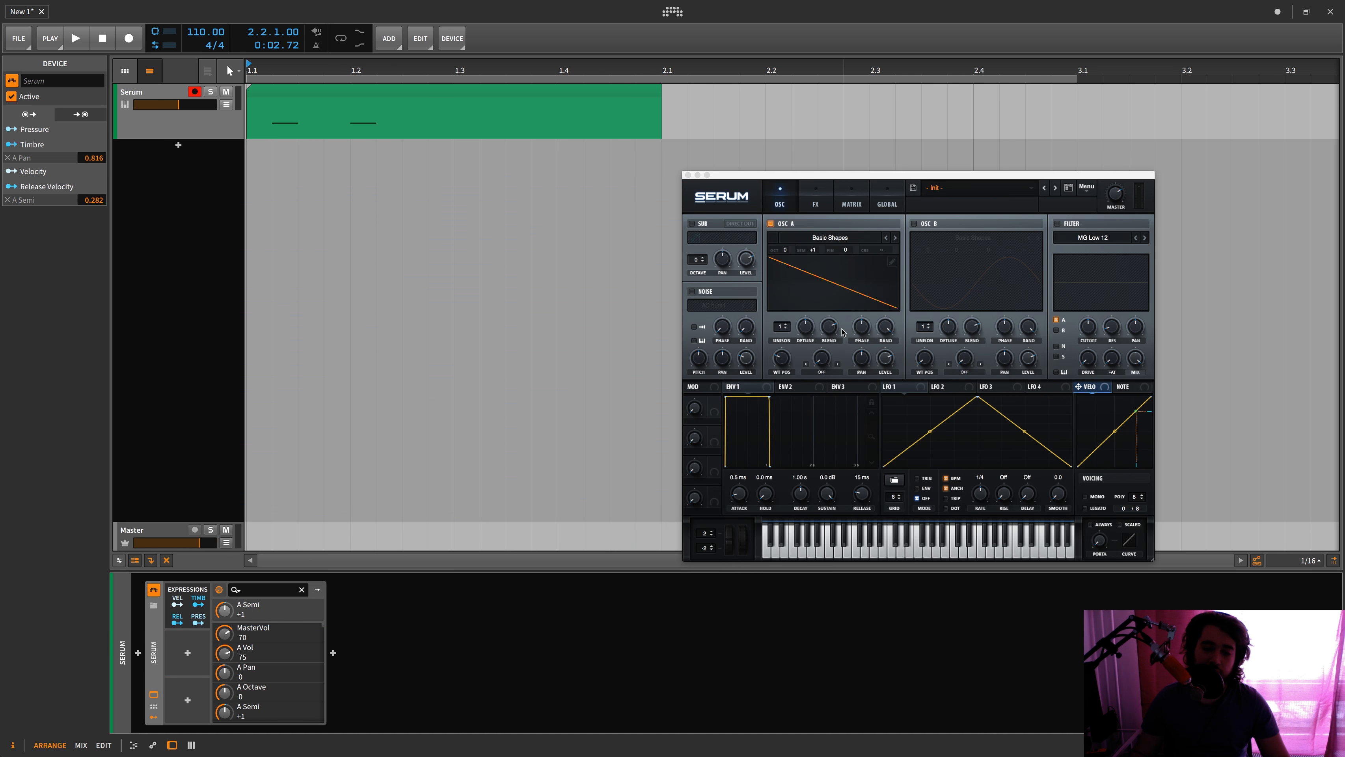
- Open the Serum clip from the arranger, set the average timbre of its two notes to 4.80%, and play it
{"action": "left_click", "coordinate": [139, 101]}
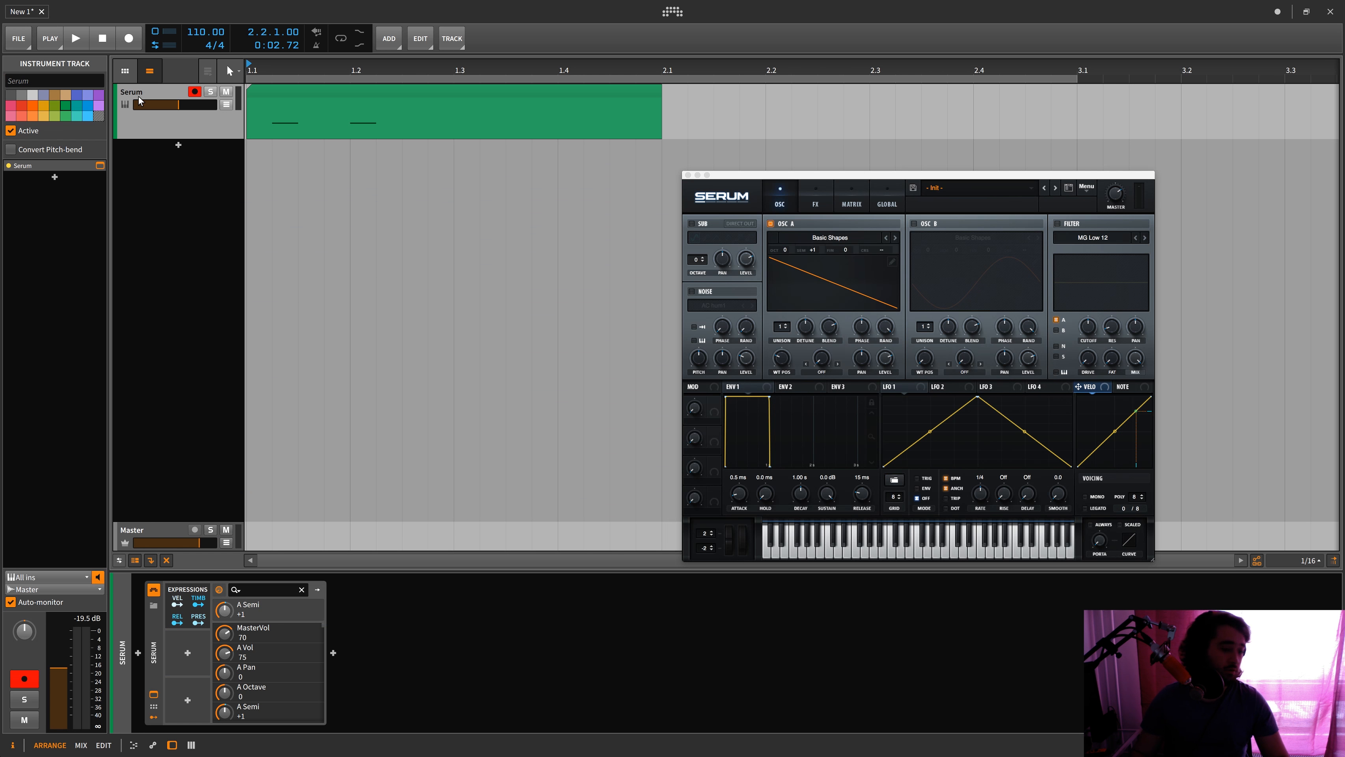
{"action": "double_click", "coordinate": [138, 101]}
{"action": "left_click", "coordinate": [176, 93]}
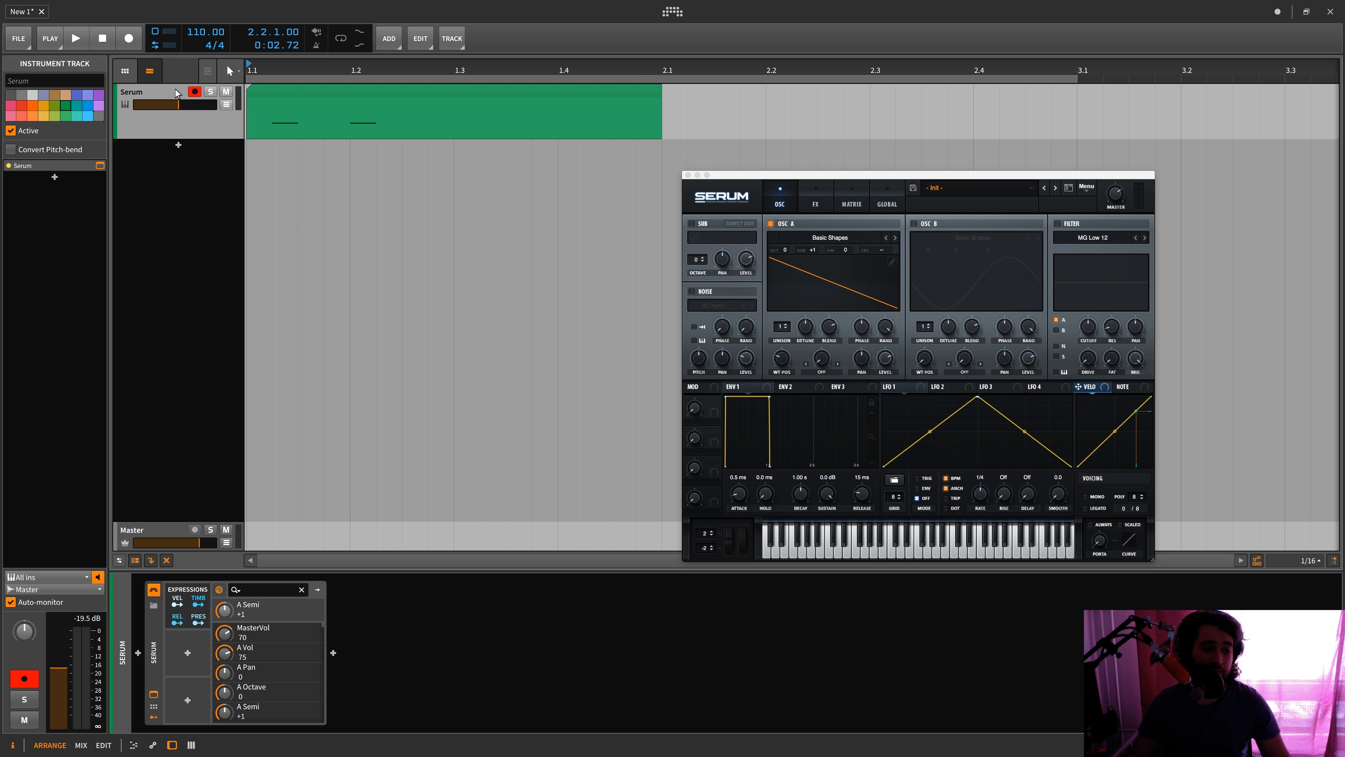
{"action": "double_click", "coordinate": [278, 99]}
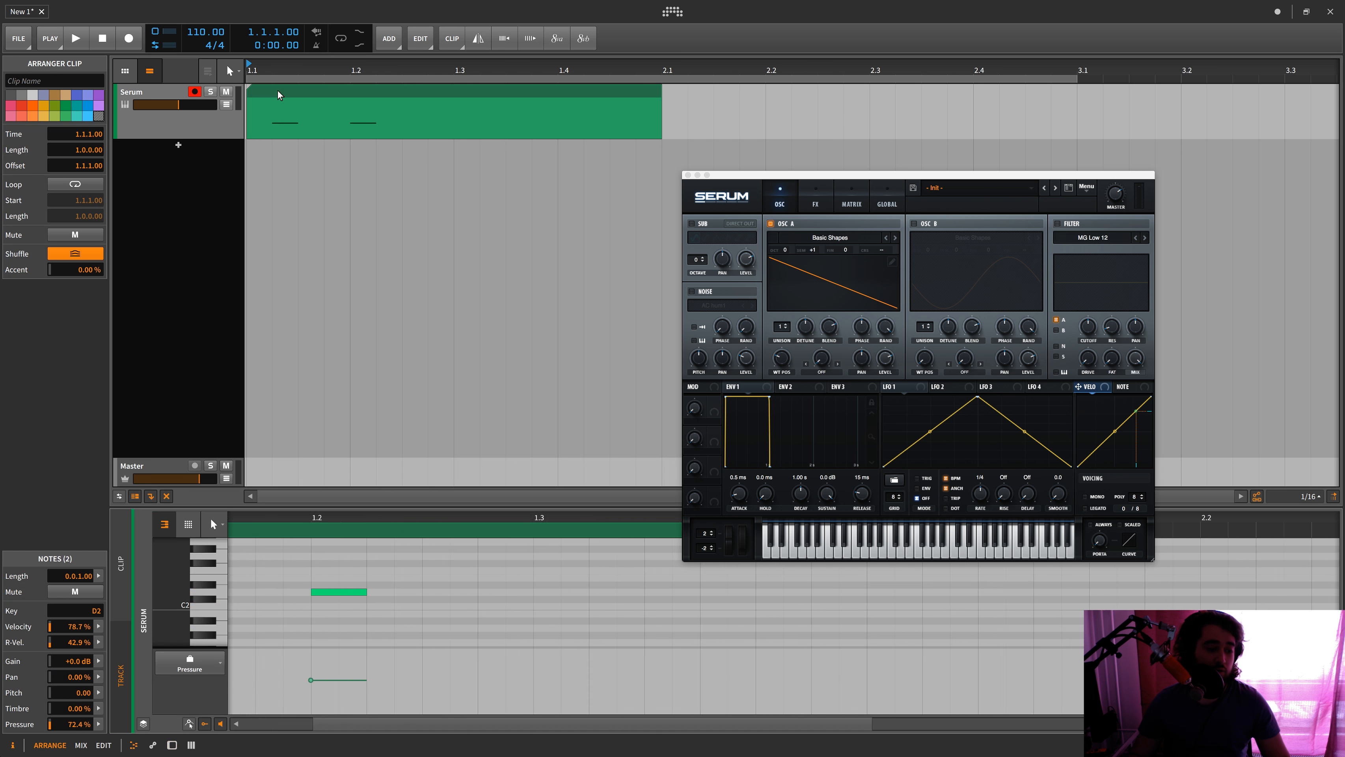
{"action": "left_click_drag", "start_coordinate": [73, 714], "coordinate": [66, 711]}
{"action": "key", "text": "space"}
- Show the histogram for the notes' Timbre values and switch the note editor between its track and clip views
{"action": "left_click", "coordinate": [98, 693]}
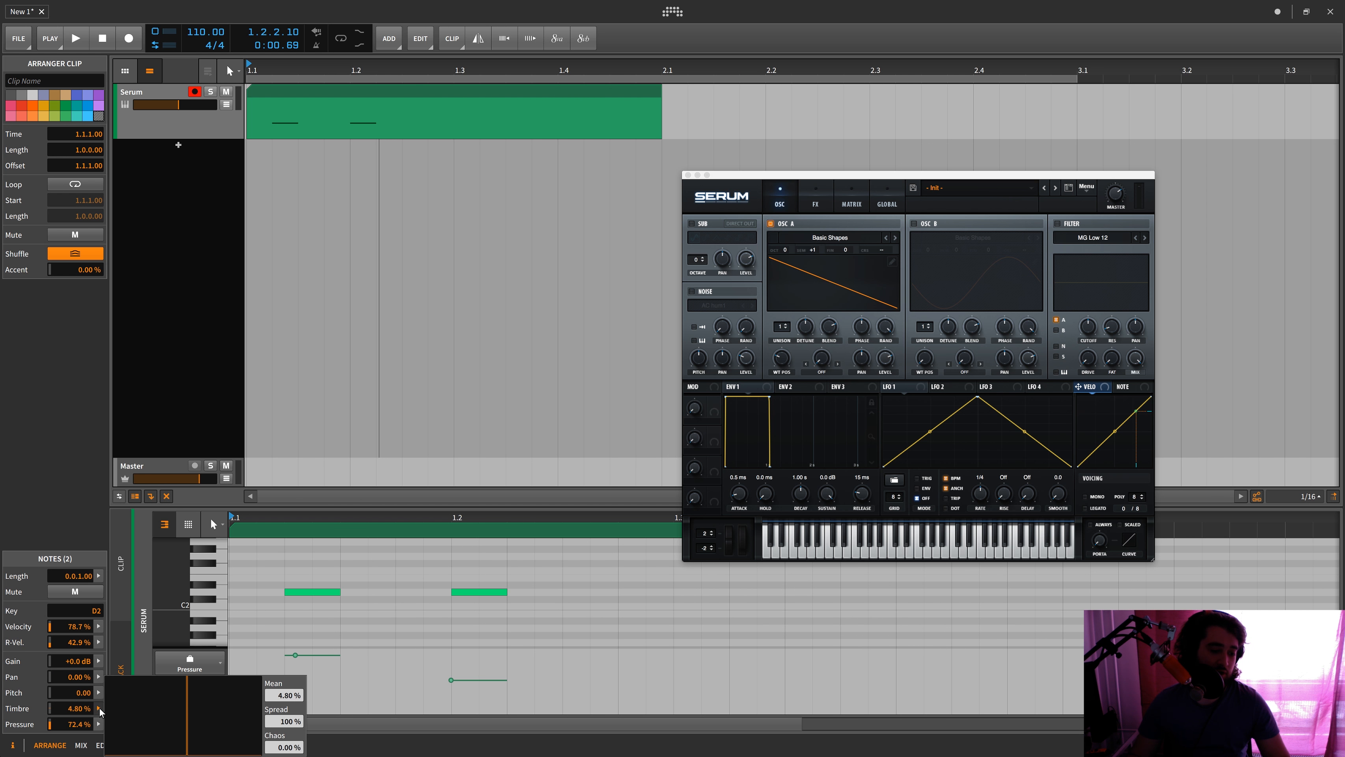
{"action": "left_click", "coordinate": [122, 672]}
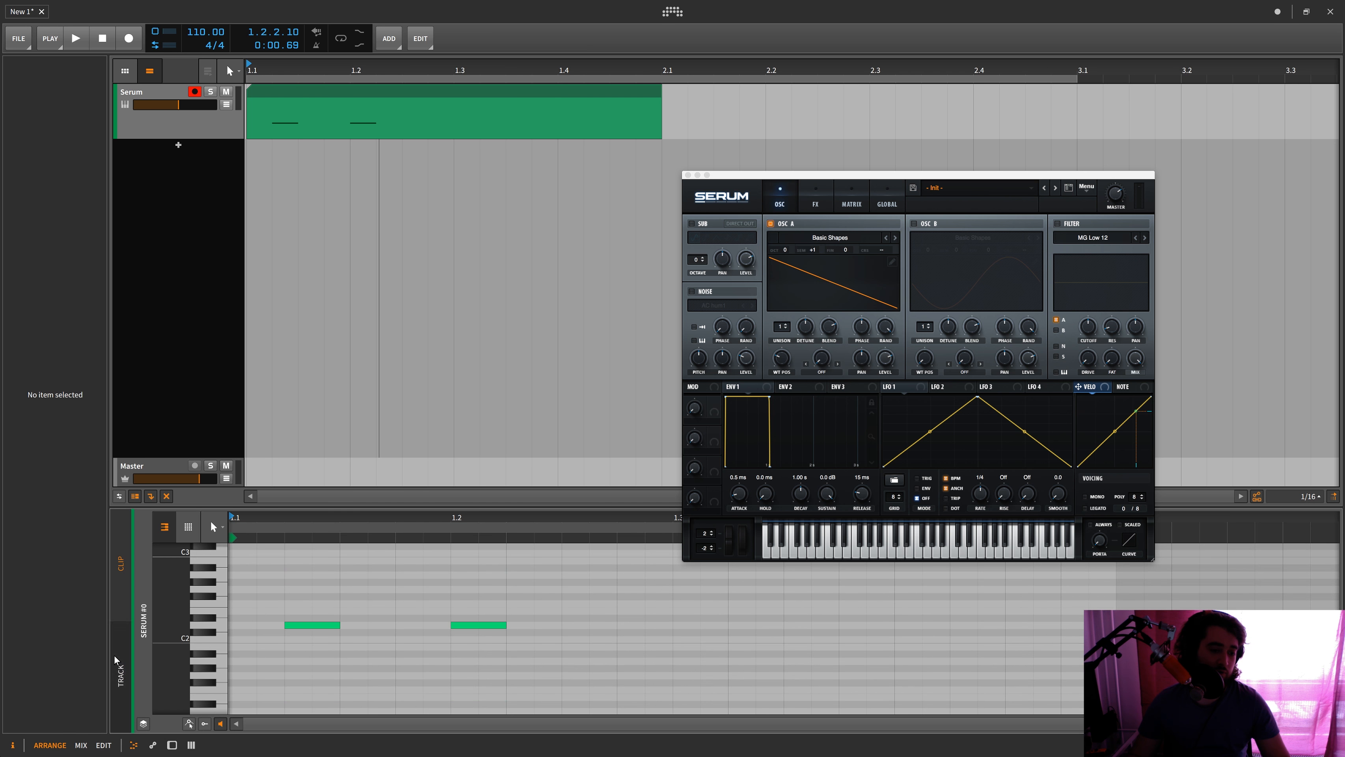
{"action": "left_click", "coordinate": [121, 563]}
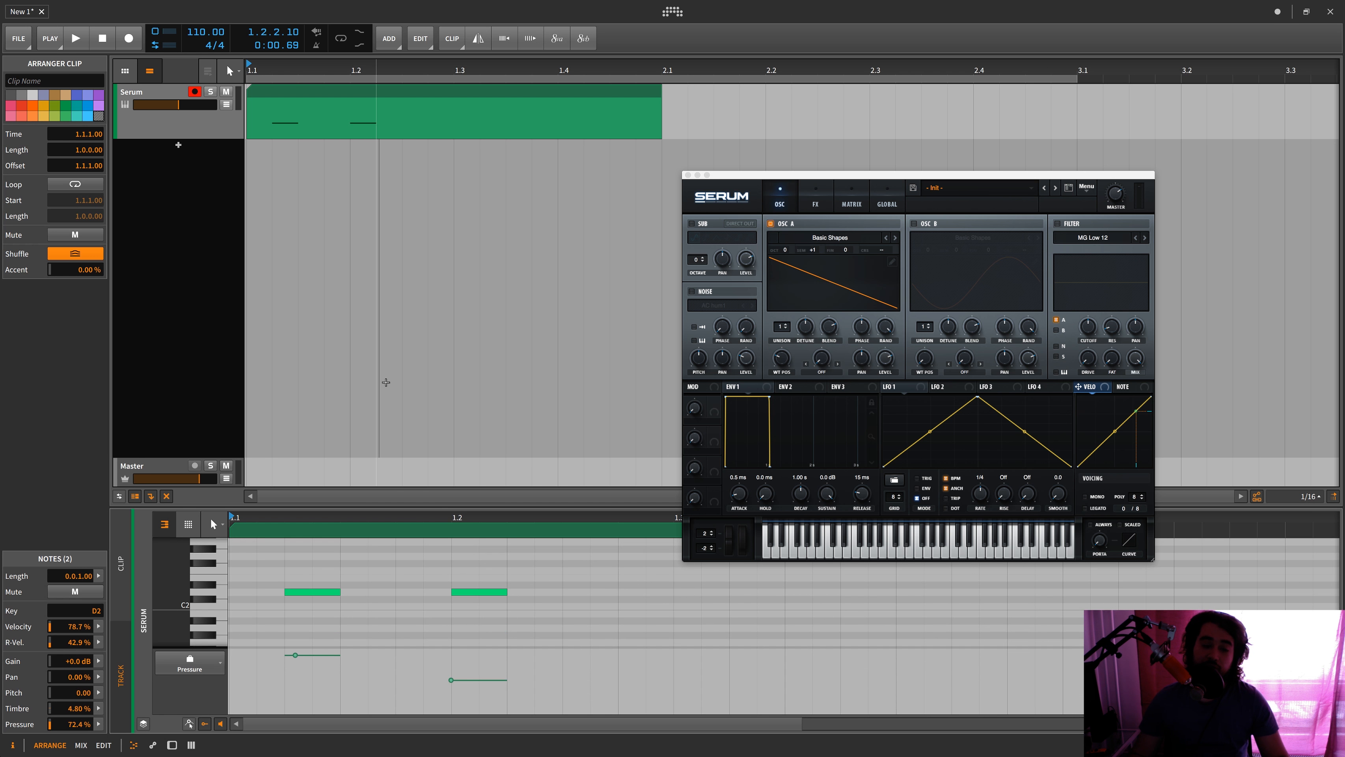
{"action": "key", "text": "d"}
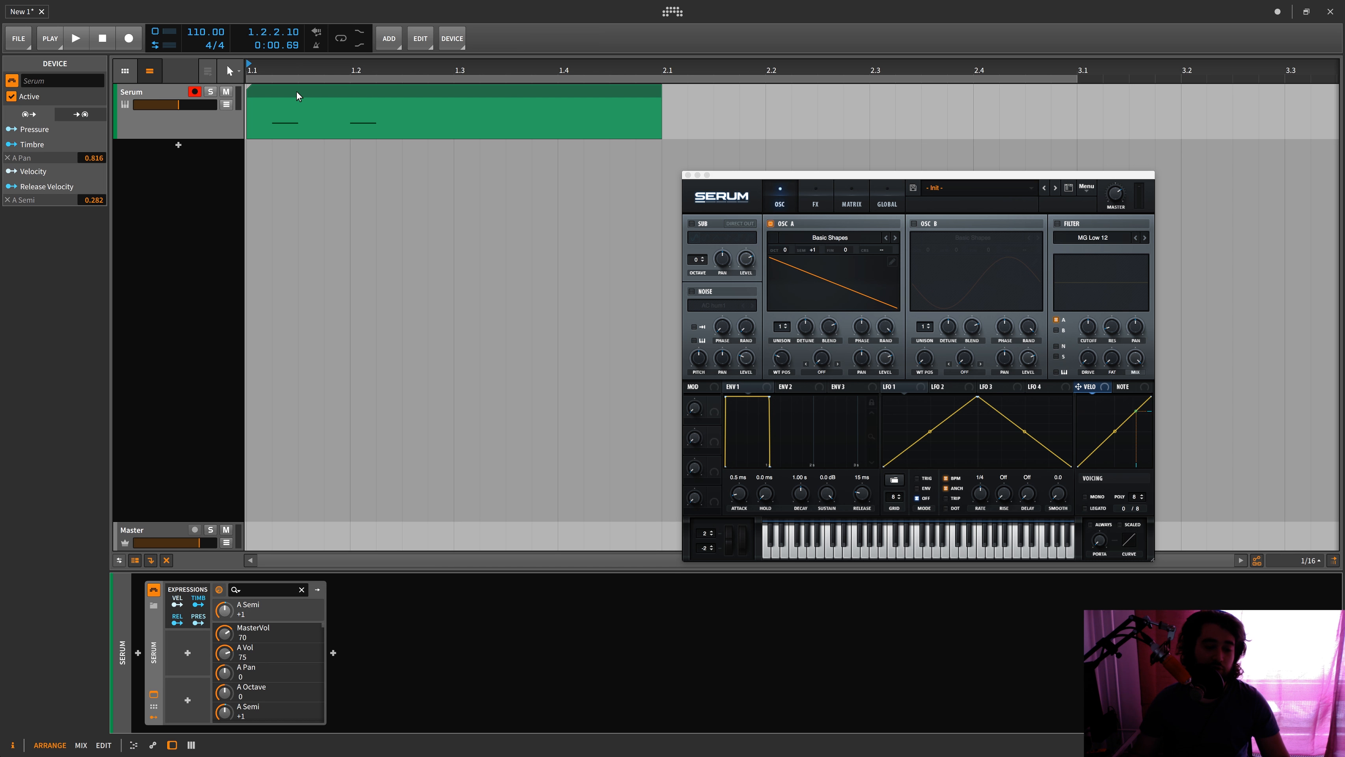
{"action": "key", "text": "e"}
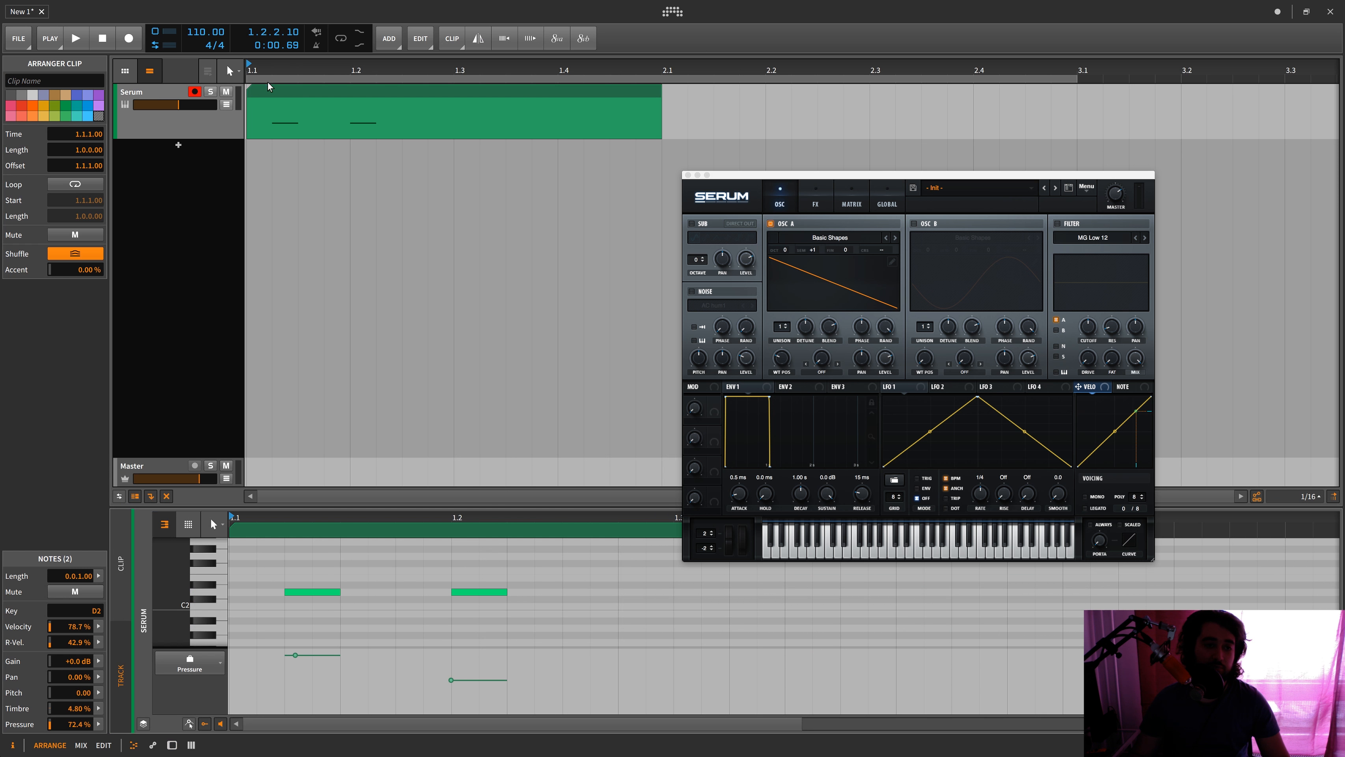
{"action": "key", "text": "d"}
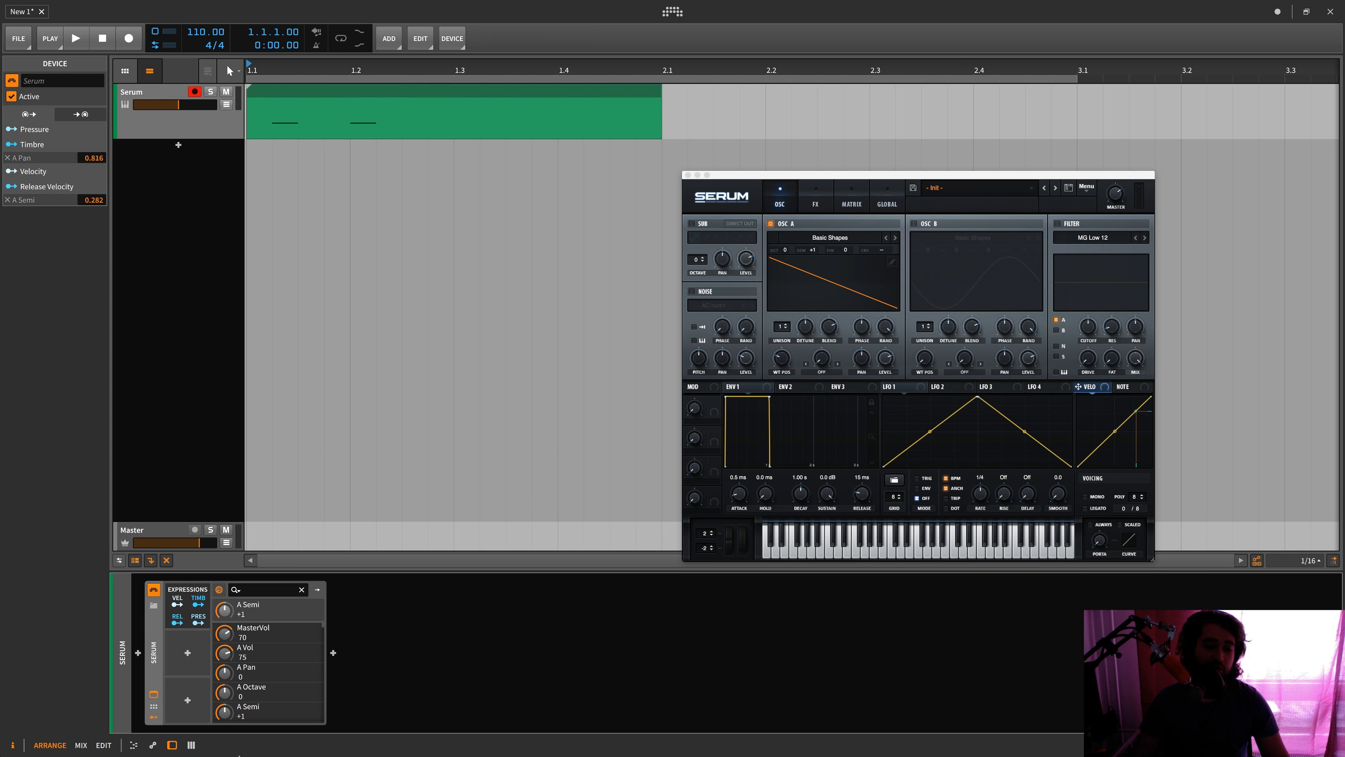
{"action": "left_click", "coordinate": [700, 370]}
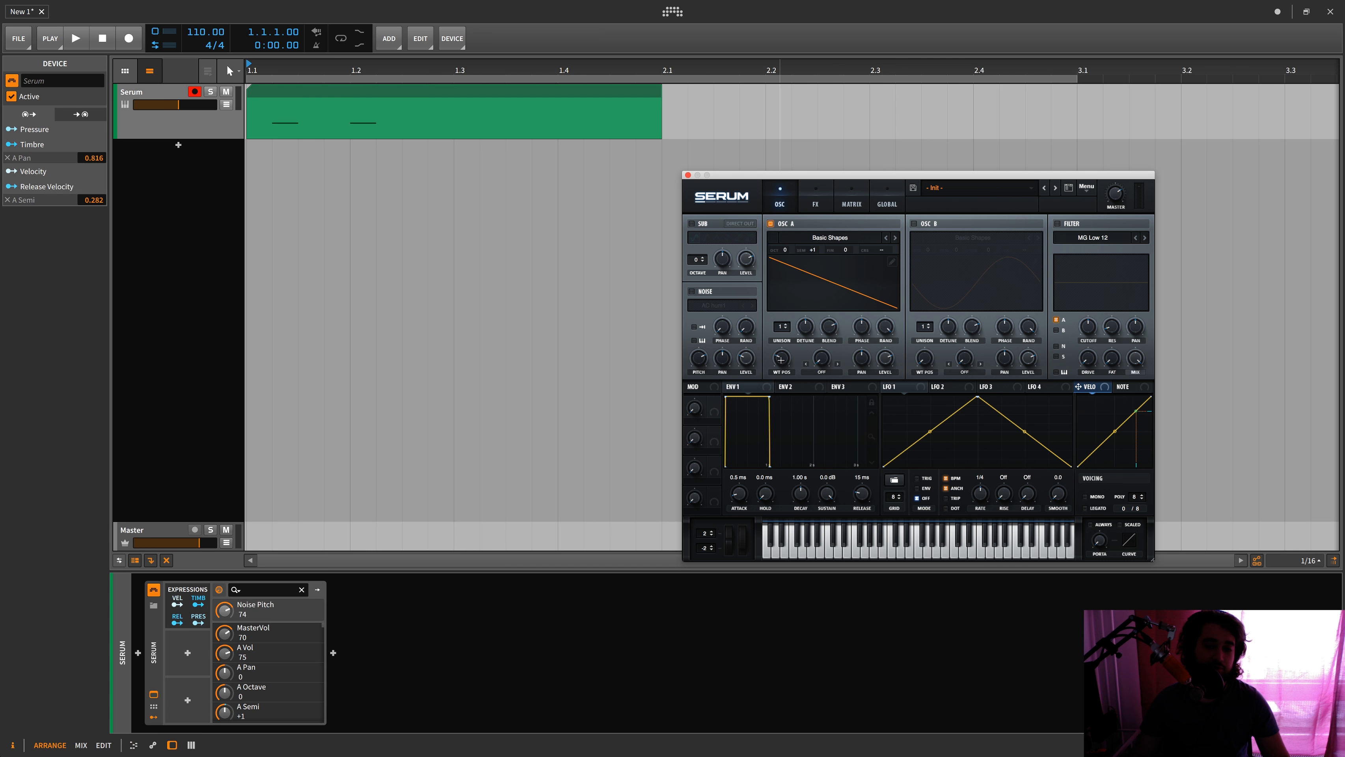
{"action": "left_click_drag", "start_coordinate": [781, 359], "coordinate": [813, 340]}
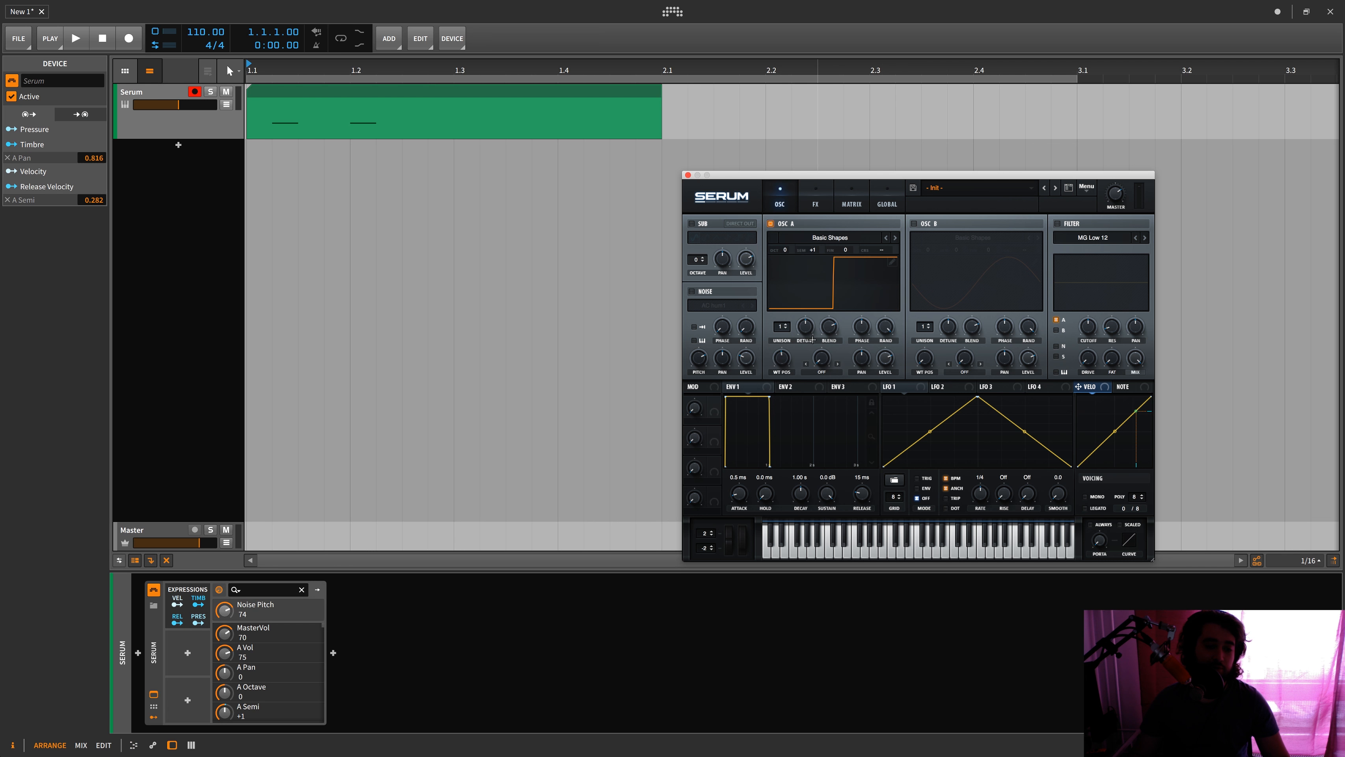
- Look through Serum's pages, including the global preferences, bring up oscillator A's unison detune in the device's parameter list, and return to the oscillator page
{"action": "right_click", "coordinate": [868, 329]}
{"action": "key", "text": "Escape"}
{"action": "left_click", "coordinate": [823, 201]}
{"action": "left_click", "coordinate": [795, 202]}
{"action": "left_click", "coordinate": [806, 326]}
{"action": "right_click", "coordinate": [238, 631]}
{"action": "left_click", "coordinate": [260, 659]}
{"action": "left_click", "coordinate": [748, 194]}
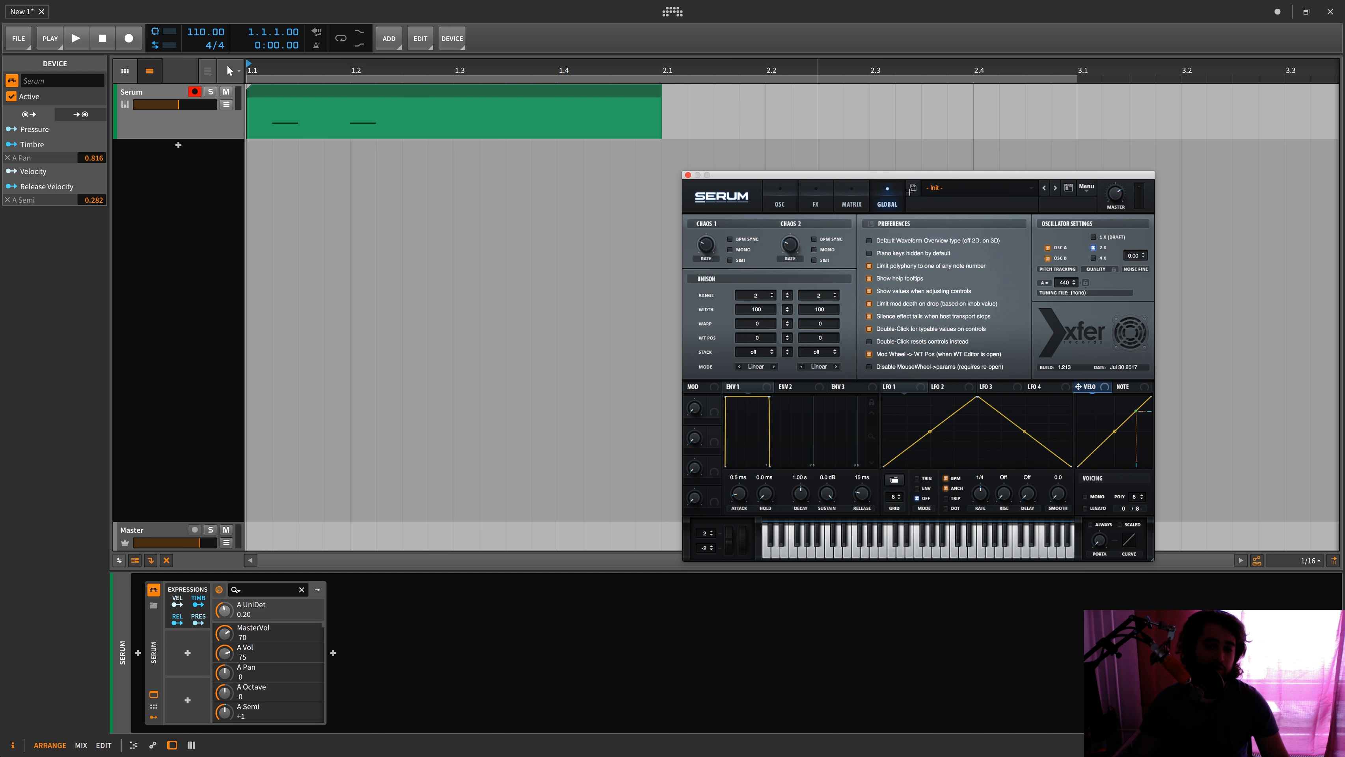
{"action": "left_click", "coordinate": [755, 186]}
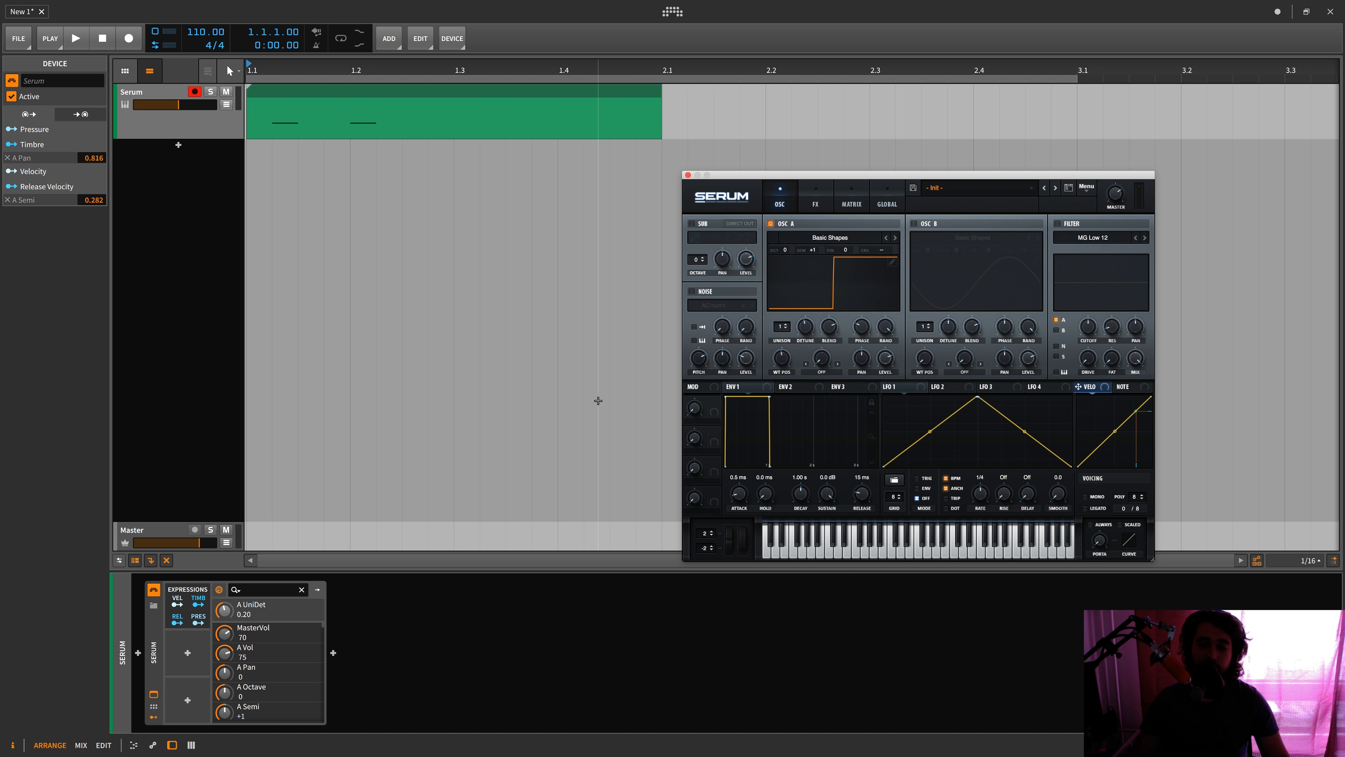